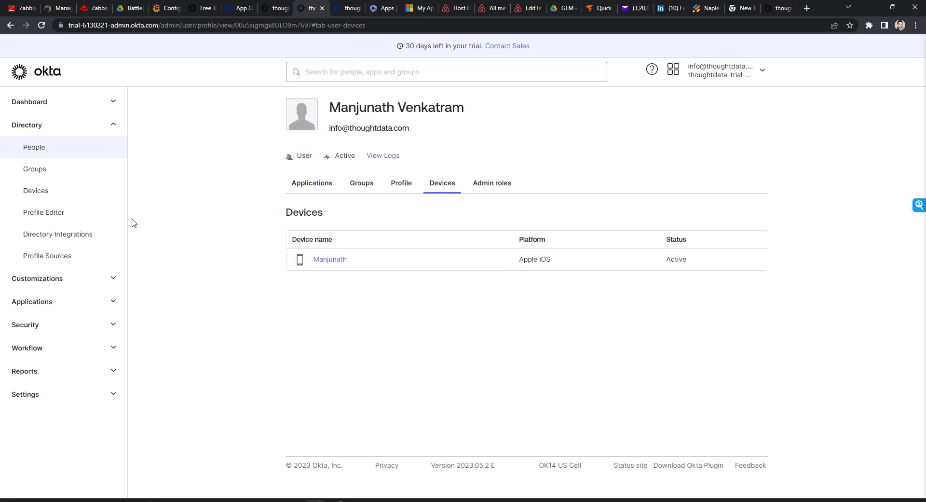
Start a new app integration with the OIDC - OpenID Connect sign-in method and the Web Application type
left_click(85, 307)
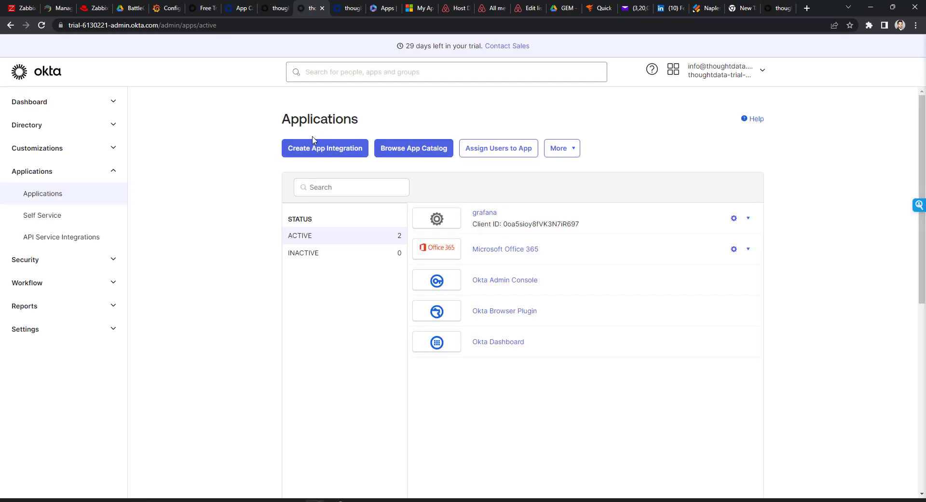
left_click(321, 154)
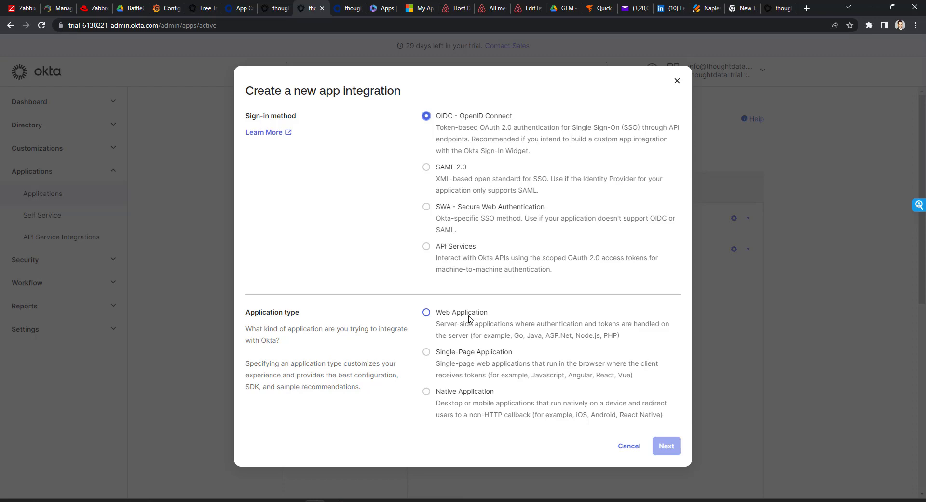
left_click(468, 318)
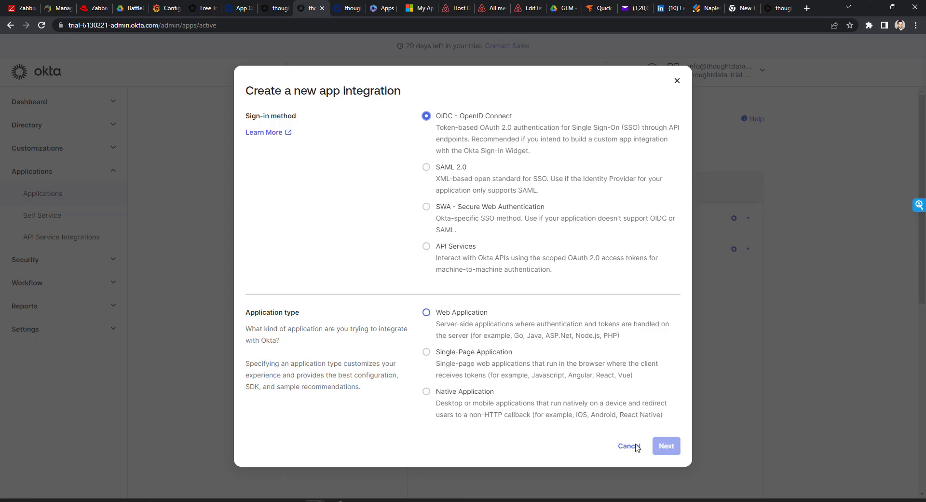
left_click(666, 446)
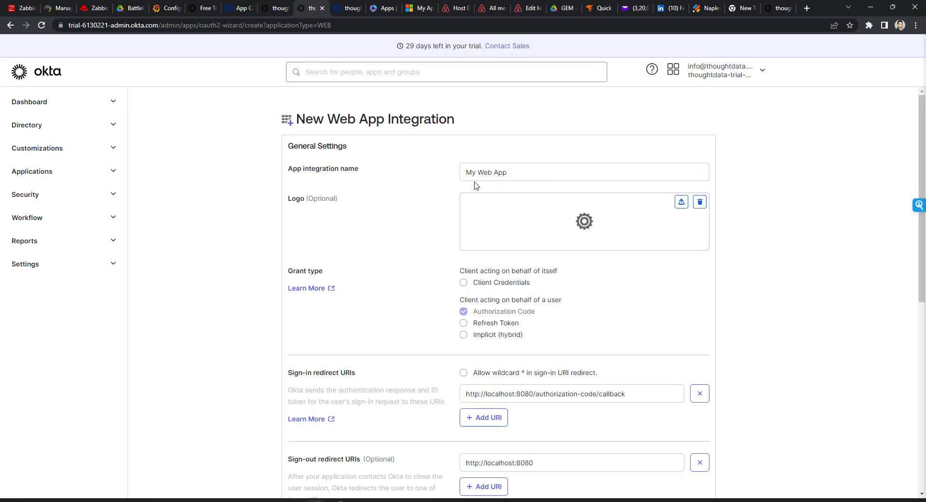
left_click_drag(463, 173, 551, 258)
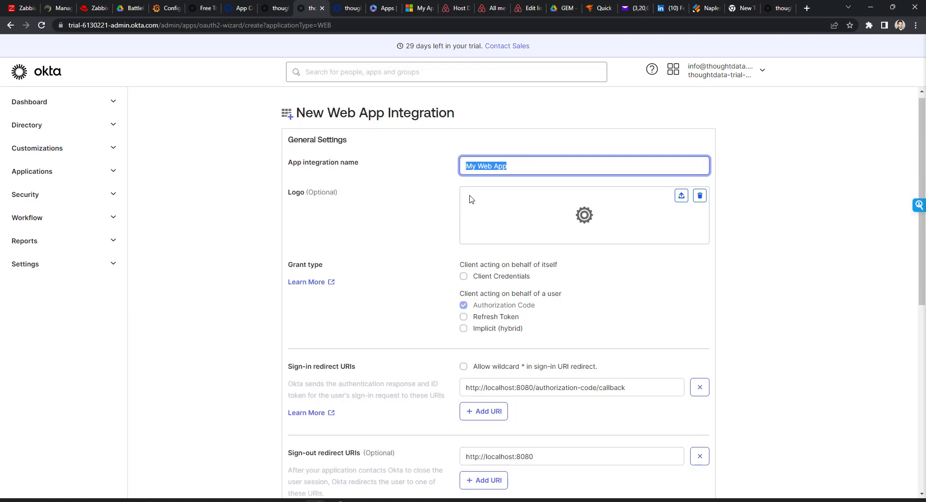
scroll(402, 277, "down", 2)
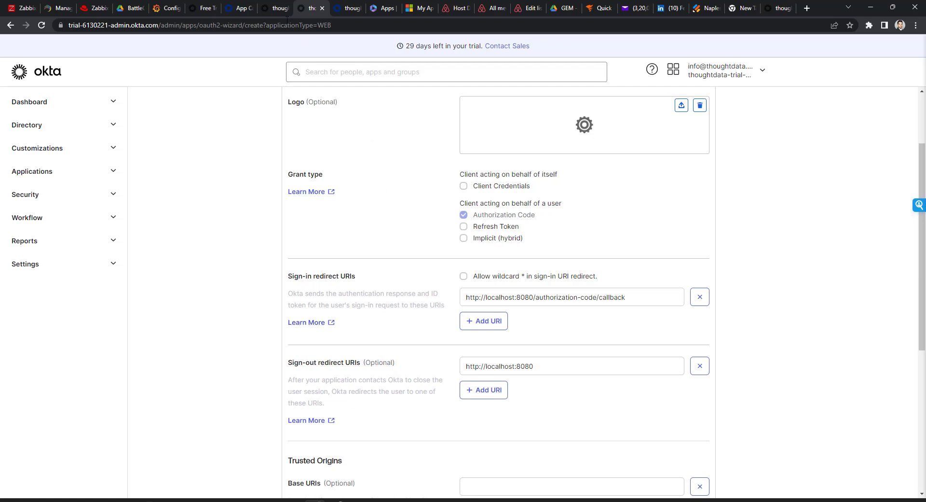
Open the existing grafana application from the Applications list in the other Okta admin tab
left_click(268, 10)
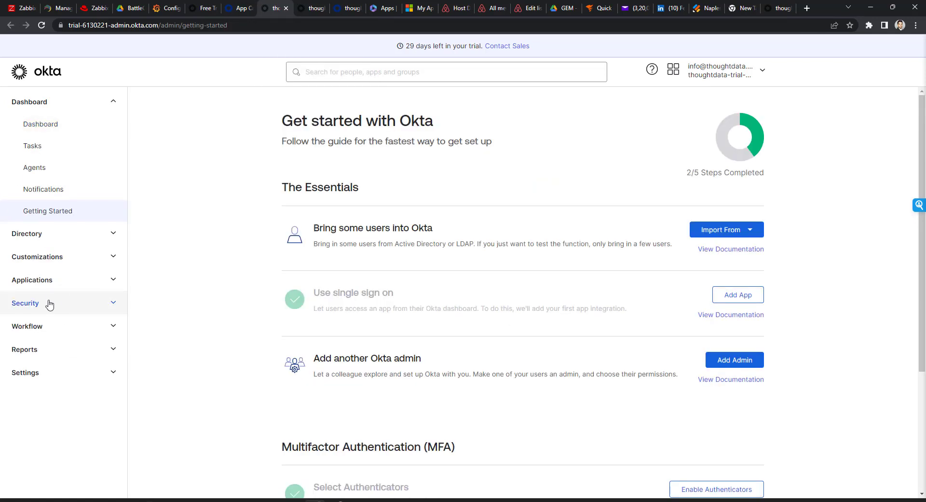
left_click(34, 279)
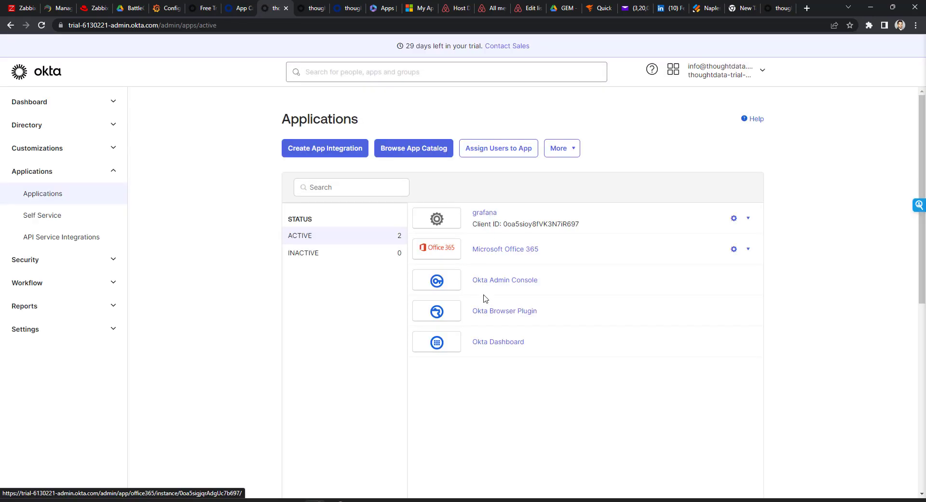
key("Return")
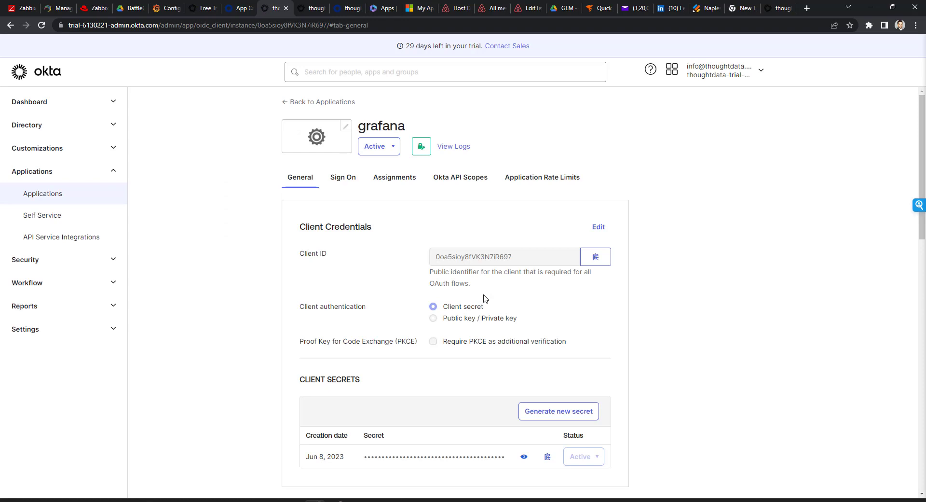
Examine the sign-in and sign-out redirect URIs in the grafana application's login settings
scroll(486, 299, "down", 3)
scroll(485, 299, "down", 3)
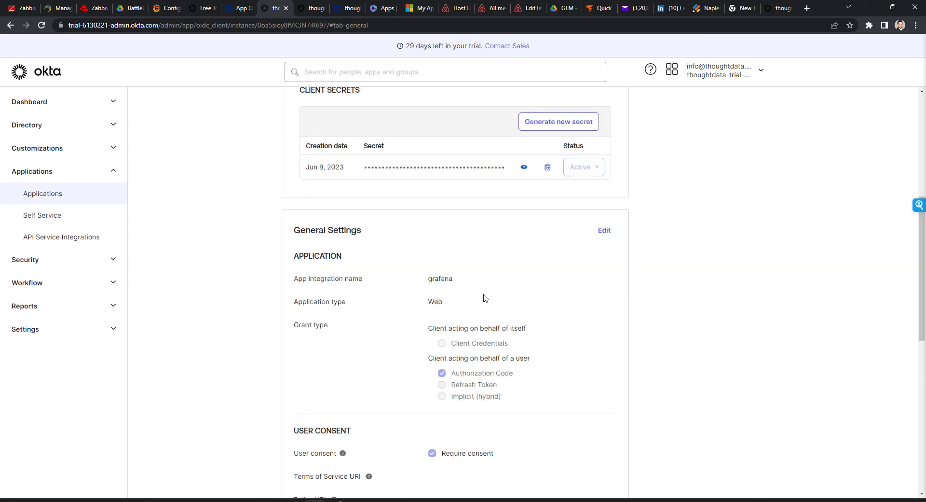
scroll(486, 298, "down", 6)
scroll(486, 276, "down", 1)
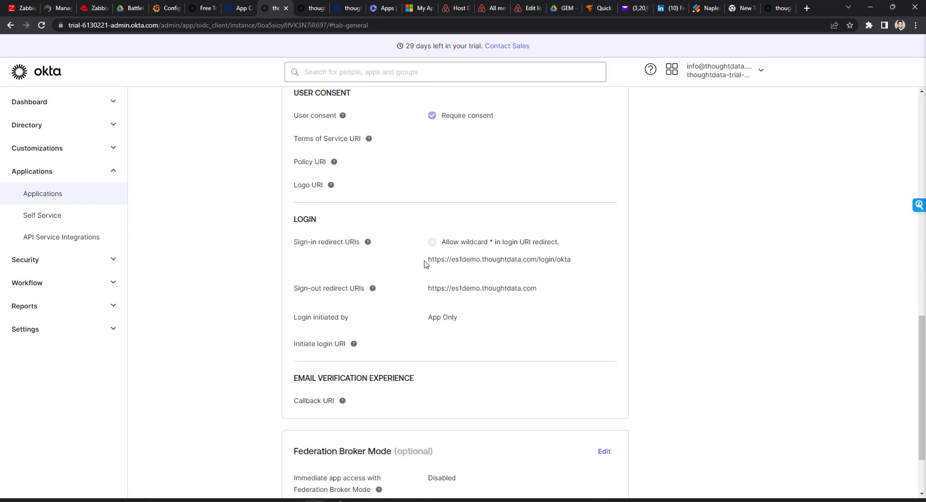
left_click_drag(429, 259, 546, 249)
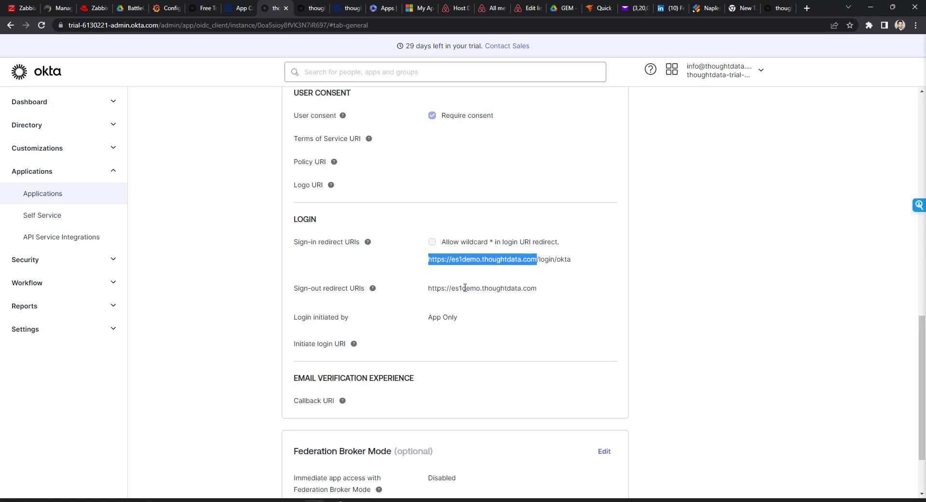
triple_click(447, 297)
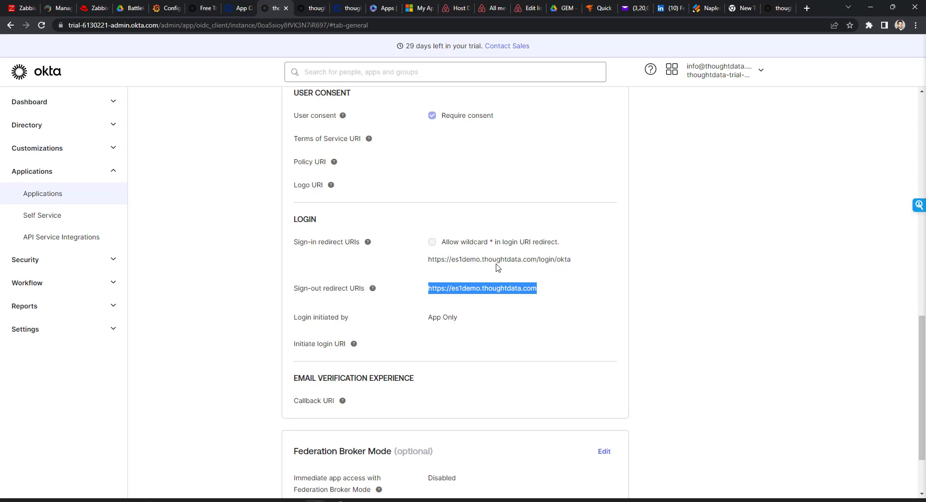
left_click_drag(452, 260, 537, 261)
key("shift+Home")
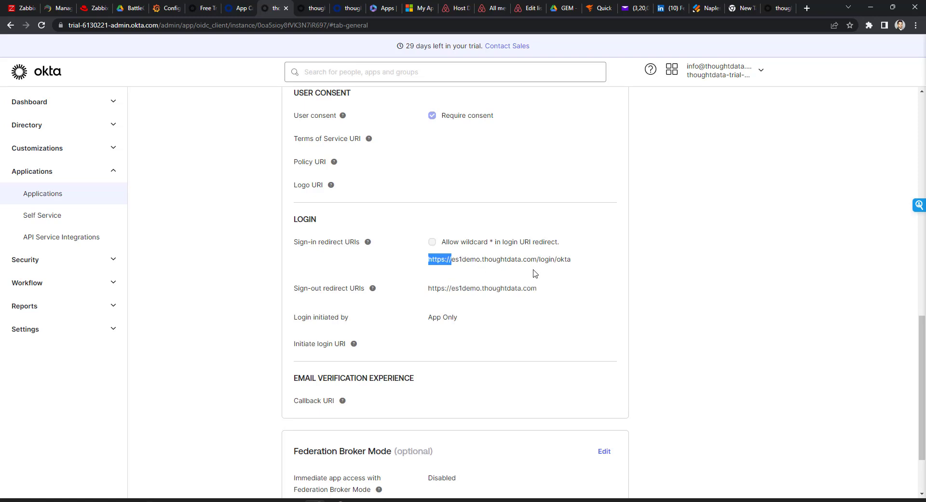
double_click(531, 275)
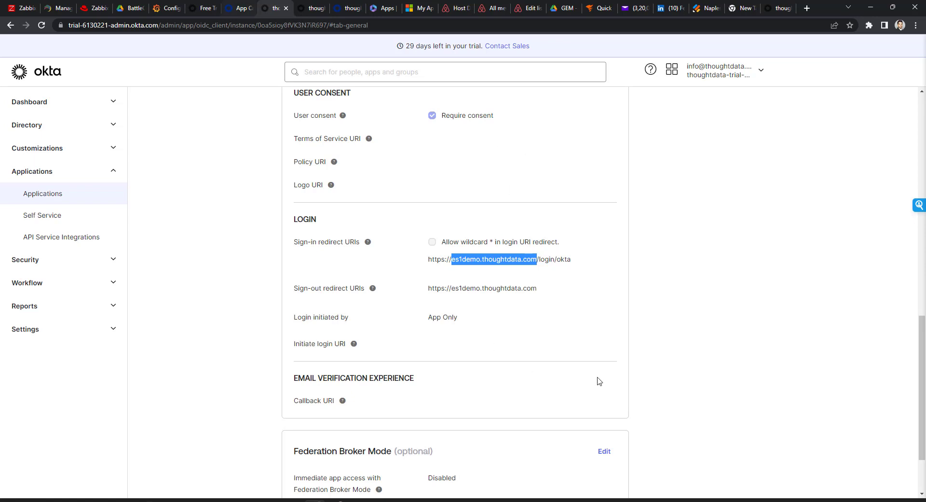
Return to the new web app integration form and set controlled access to allow everyone in the organization
key("ctrl+Tab")
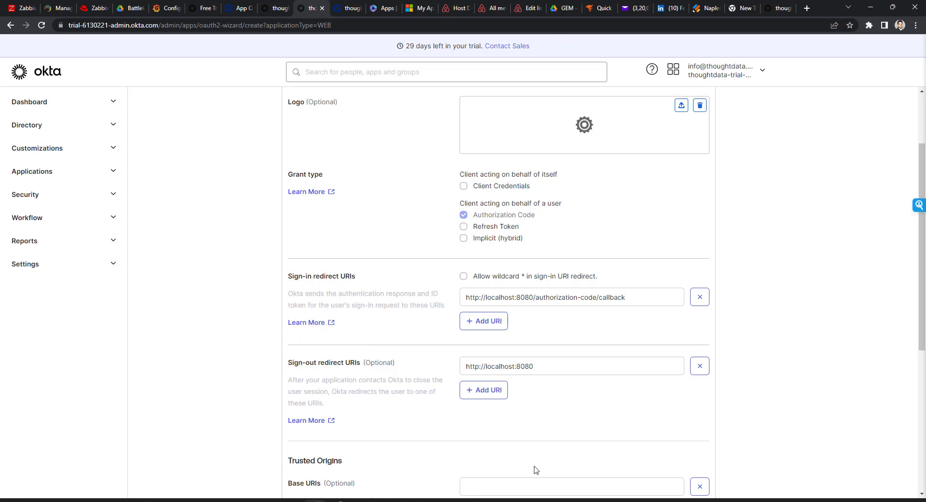
scroll(534, 469, "down", 1)
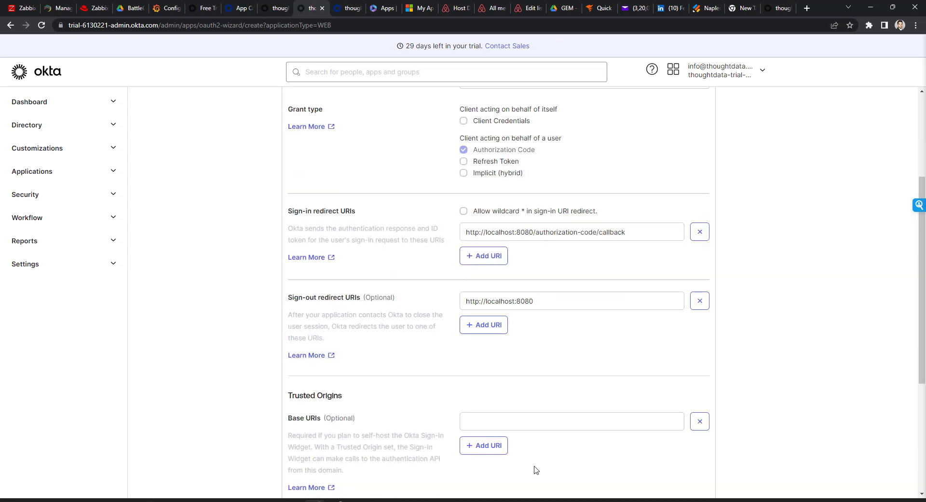
scroll(532, 473, "down", 1)
scroll(451, 441, "down", 2)
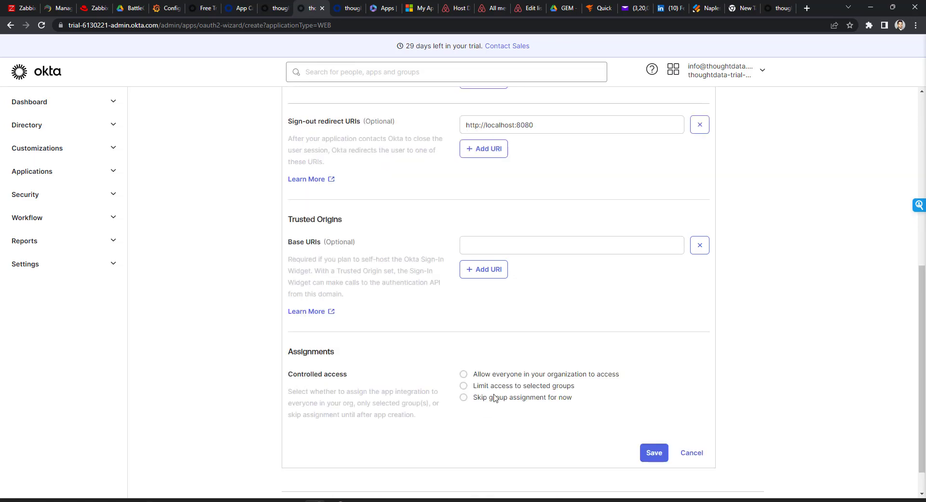
left_click(463, 374)
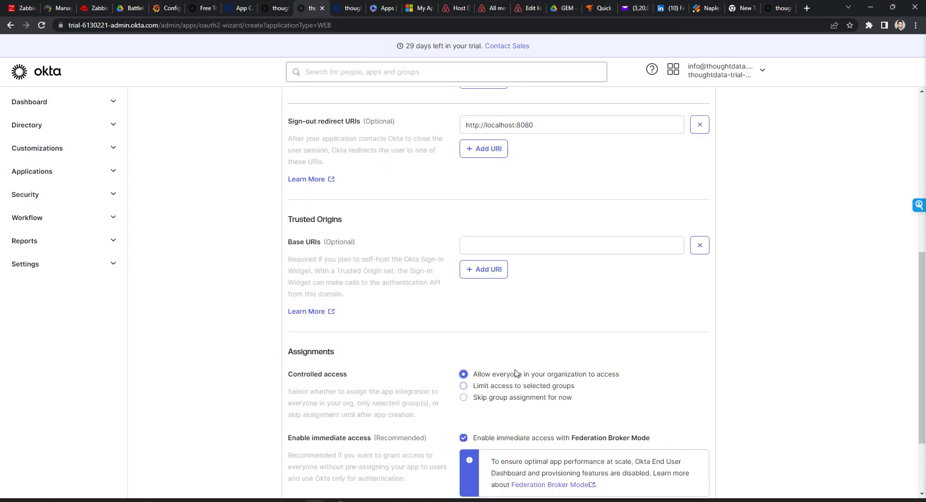
scroll(516, 373, "down", 2)
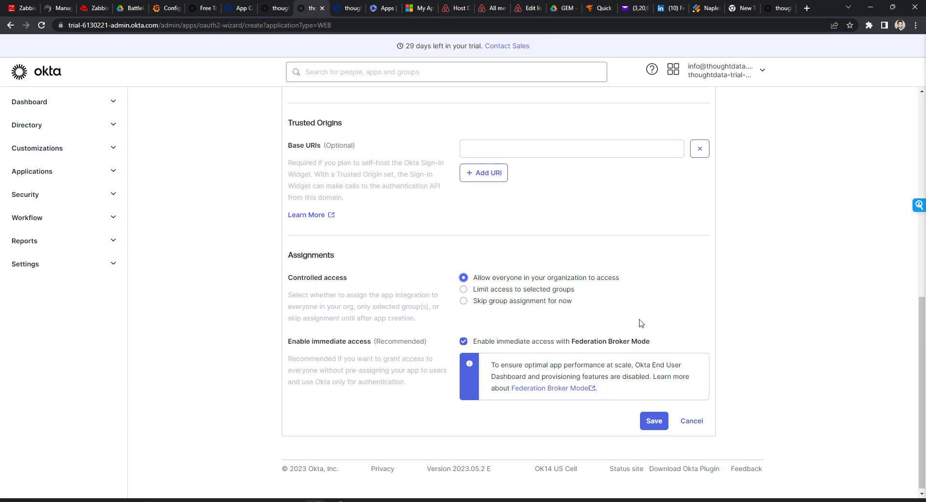
left_click(659, 427)
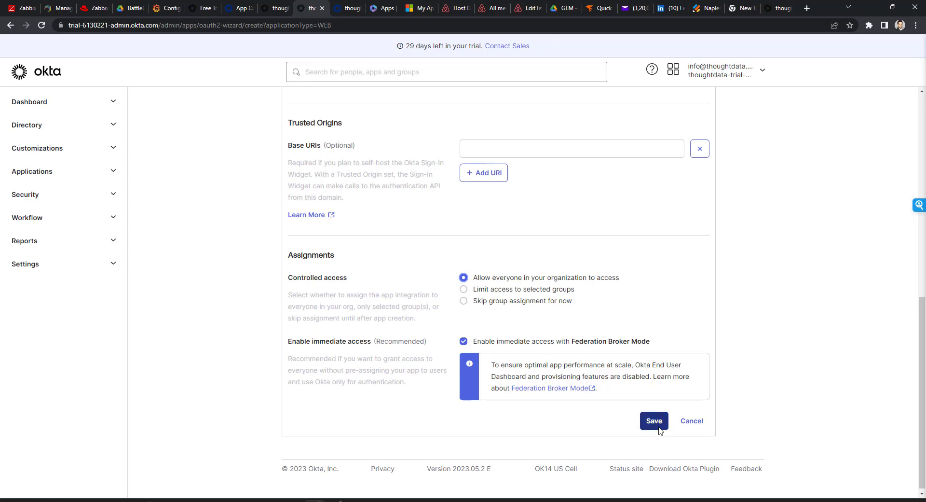
Go back over the new web app integration form and close its browser tab
scroll(660, 430, "up", 1)
scroll(569, 347, "up", 4)
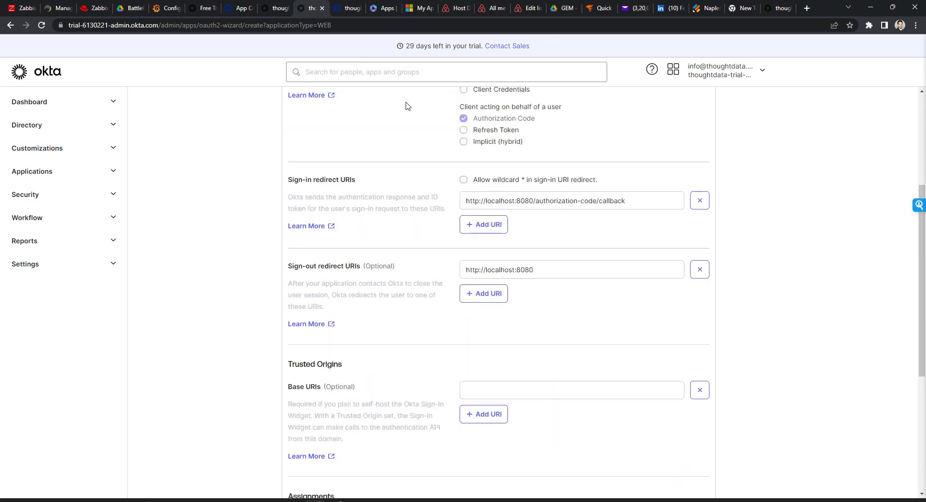
scroll(407, 105, "up", 3)
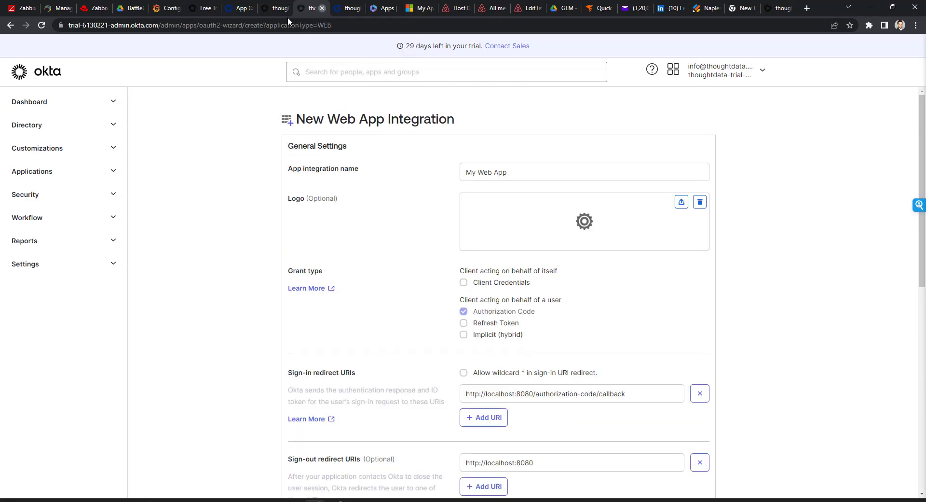
key("ctrl+w")
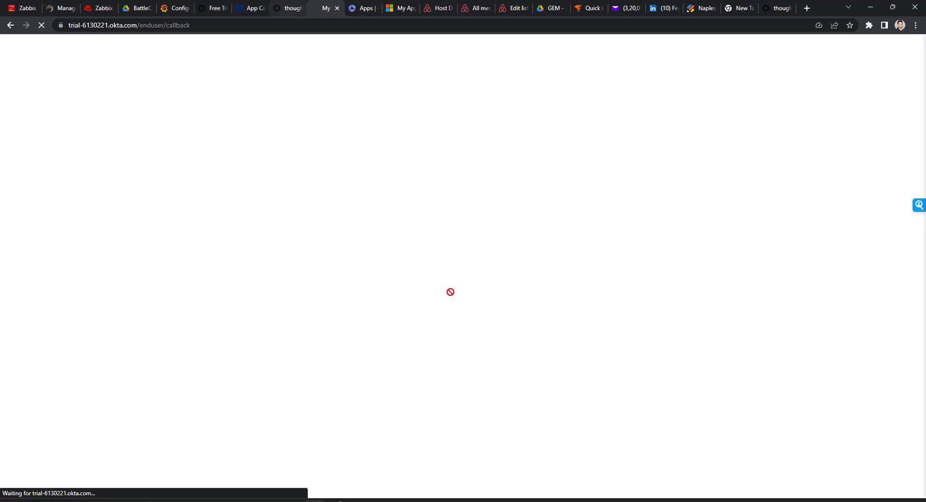
Reveal the grafana application's client secret and review its grant type, user consent and login settings
key("ctrl+shift+Tab")
scroll(430, 250, "up", 8)
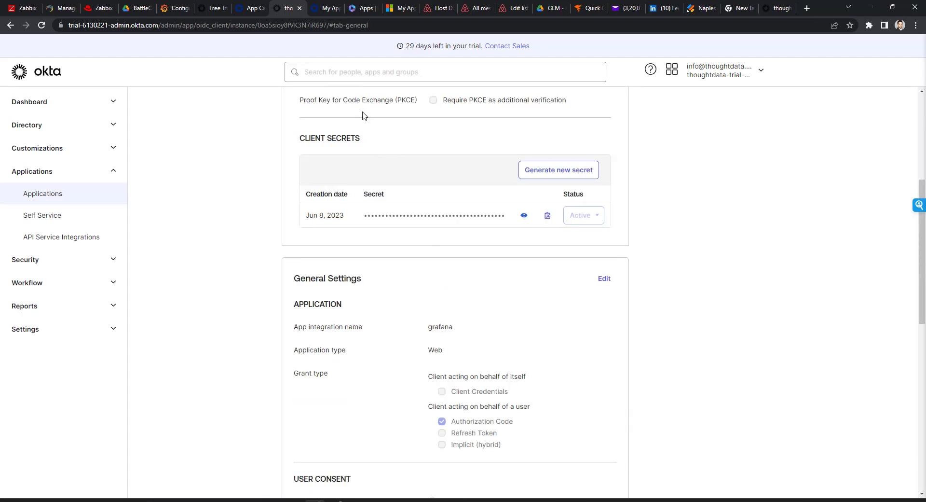
scroll(364, 115, "up", 5)
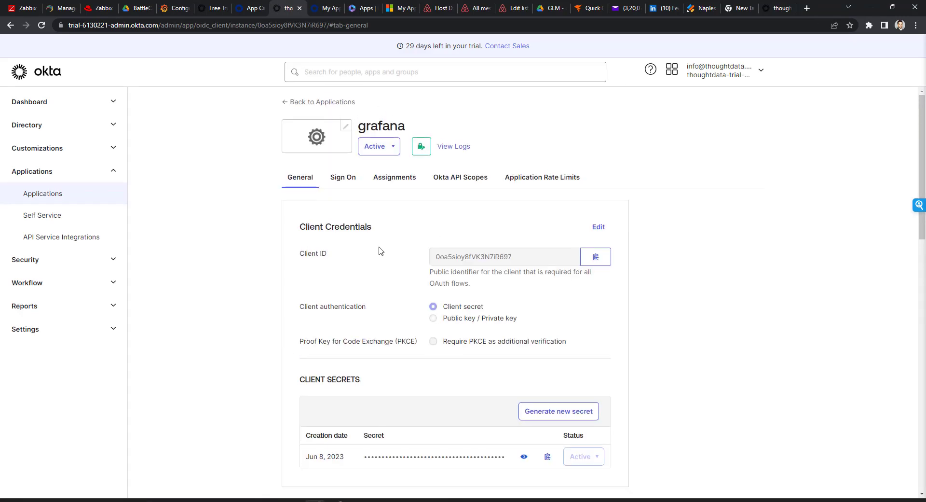
scroll(376, 121, "down", 2)
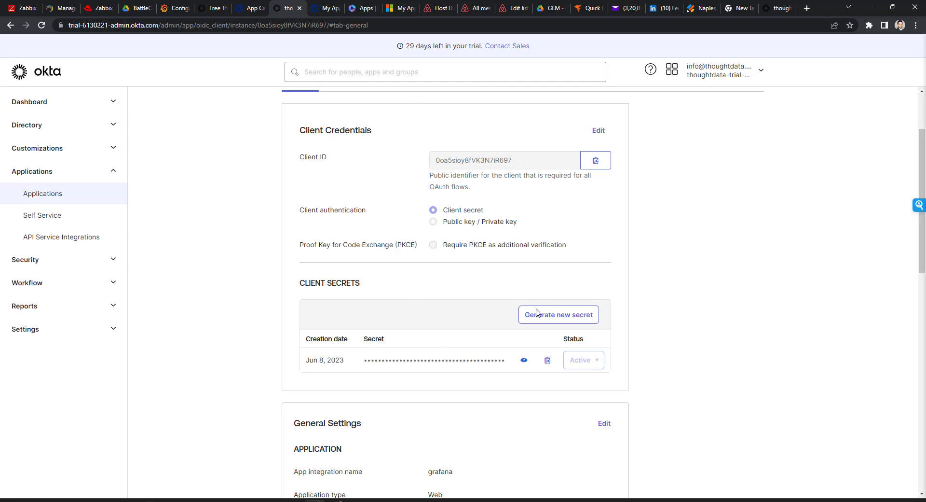
left_click(524, 360)
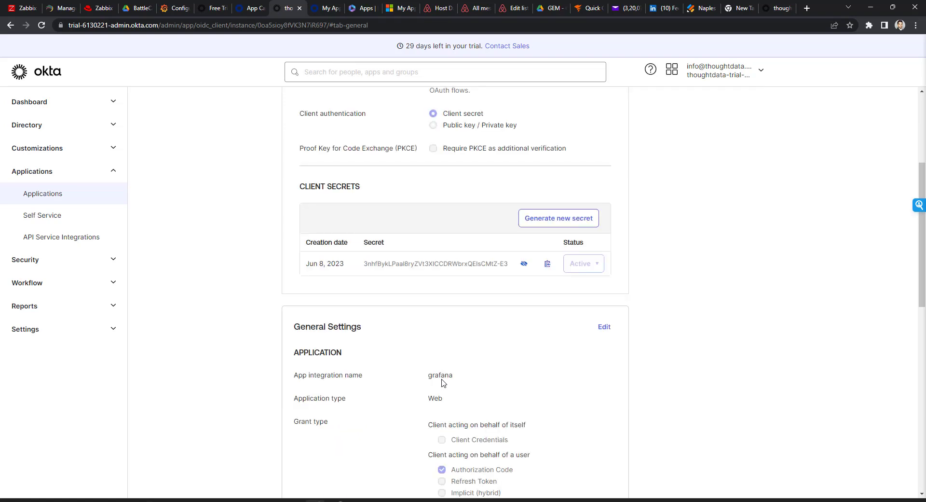
scroll(443, 383, "down", 3)
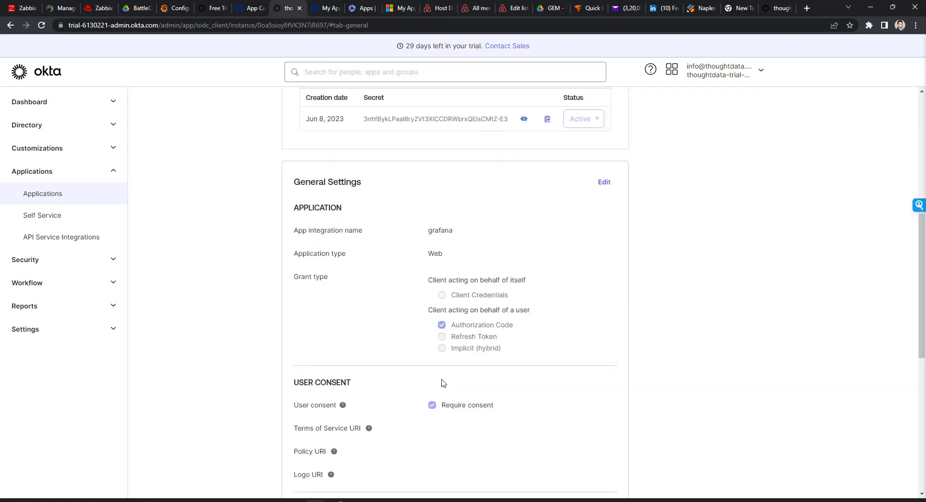
scroll(442, 383, "down", 3)
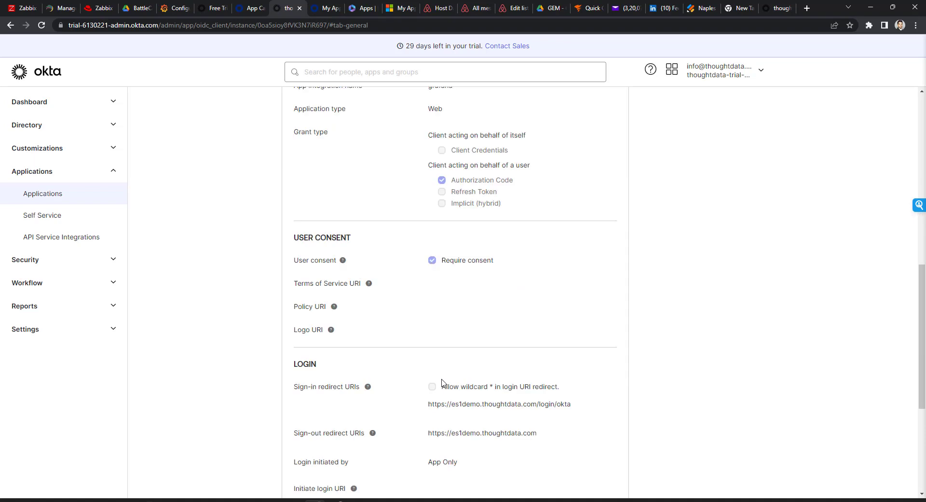
scroll(443, 383, "down", 3)
scroll(443, 383, "up", 3)
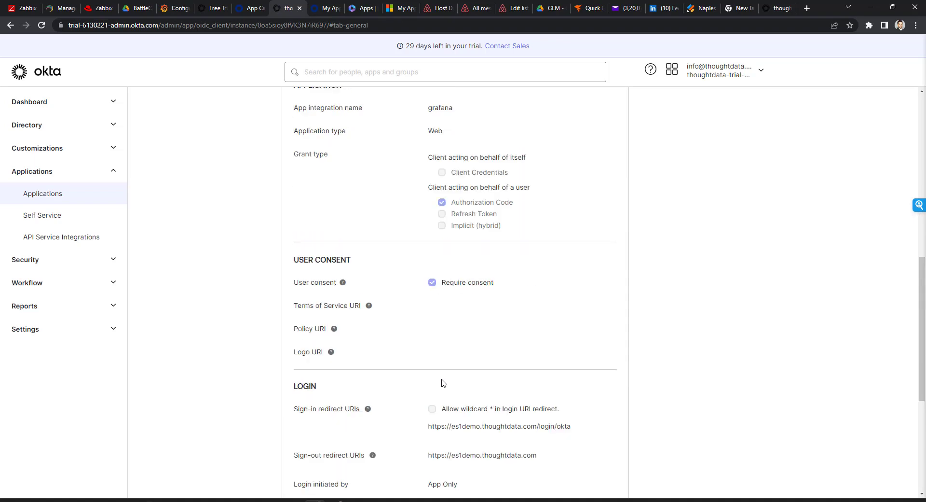
scroll(443, 383, "up", 7)
scroll(443, 377, "up", 3)
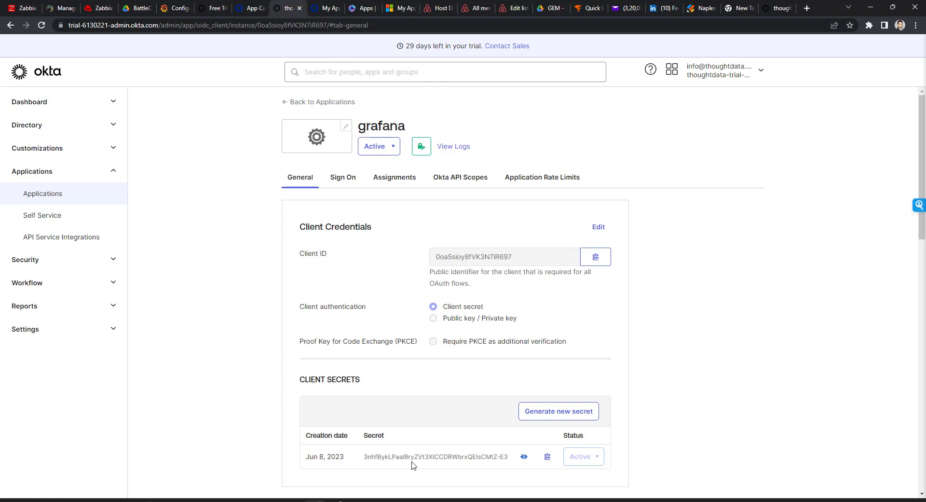
Switch to the PuTTY terminal and open /etc/grafana/grafana.ini in vi
left_click(424, 500)
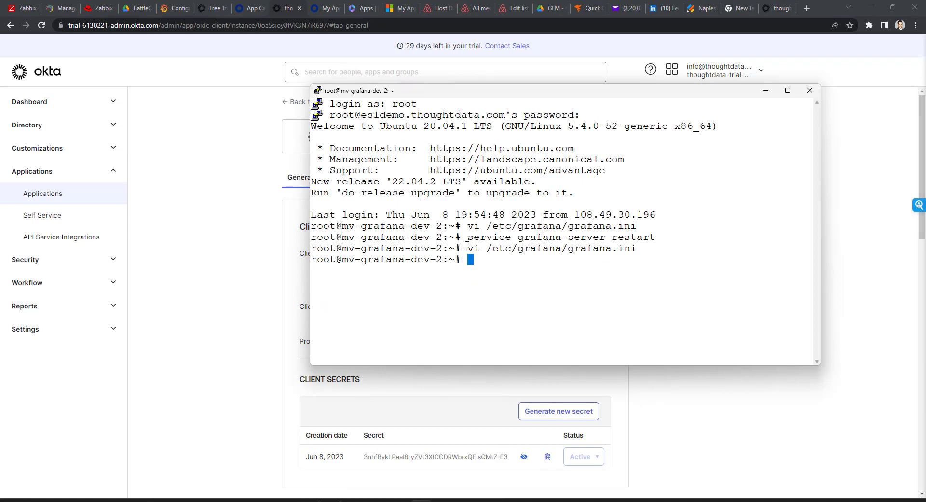
left_click_drag(466, 246, 609, 281)
right_click(607, 280)
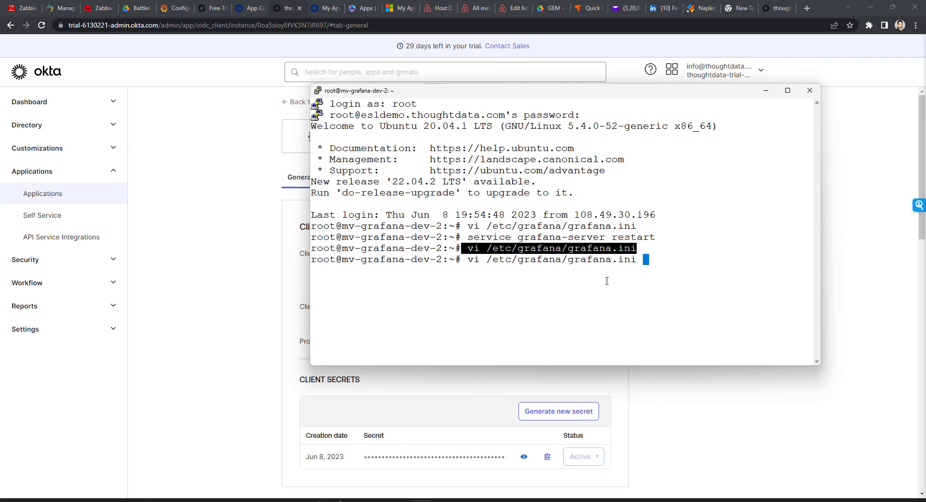
key("Return")
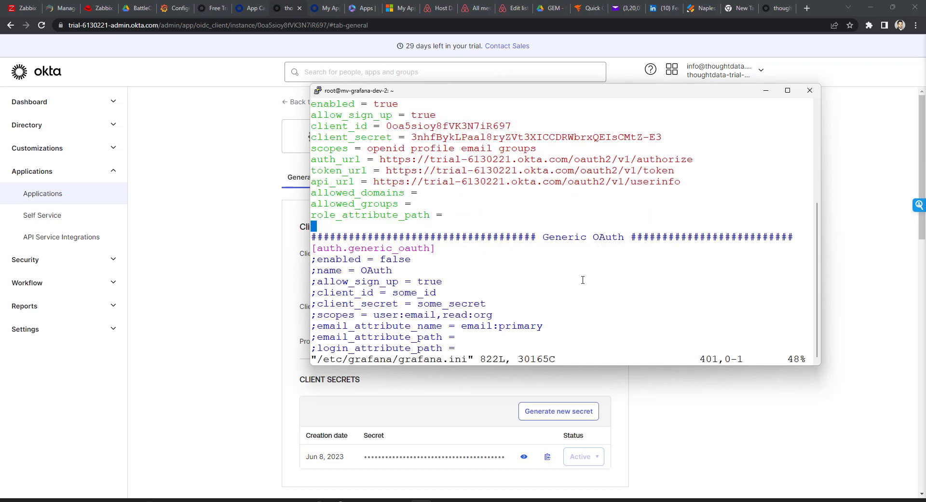
Search grafana.ini for okta to reach the [auth.okta] section
key("Up")
type(":")
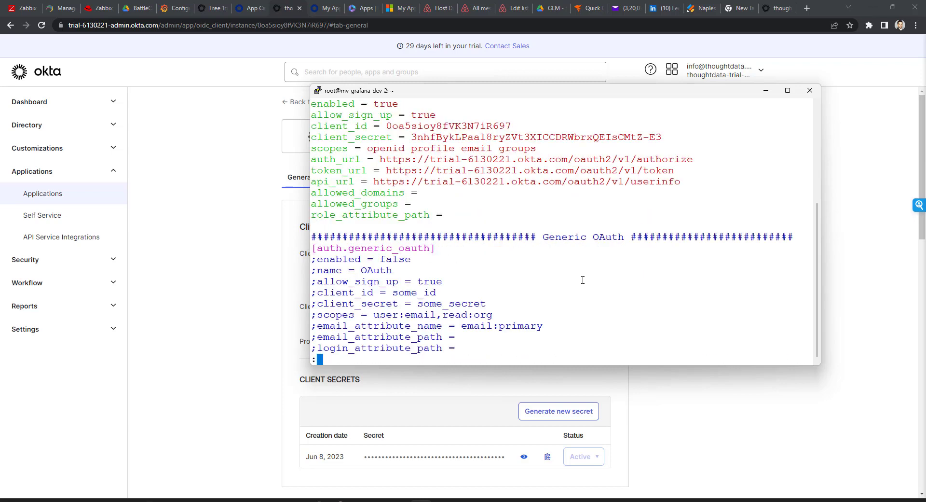
type("/okta")
key("Return")
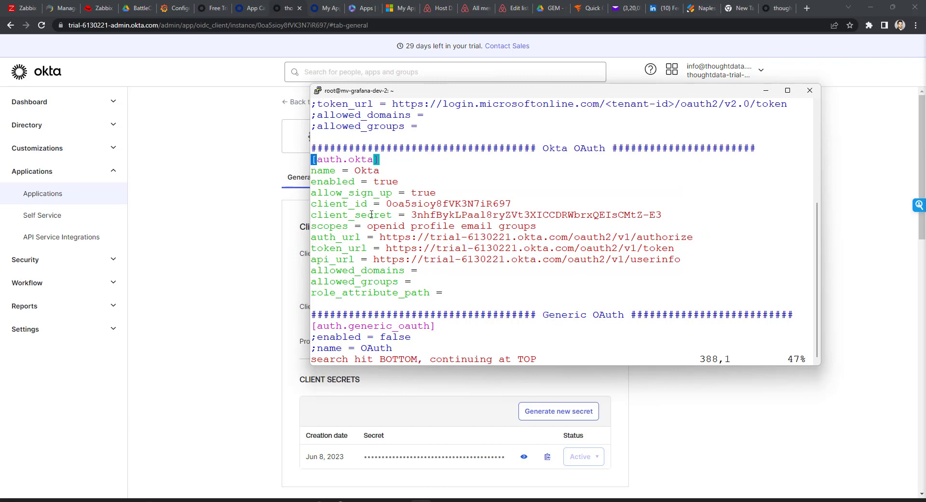
Examine the settings in the Okta OAuth section of grafana.ini, particularly the enabled and client_id lines
left_click_drag(423, 285, 439, 295)
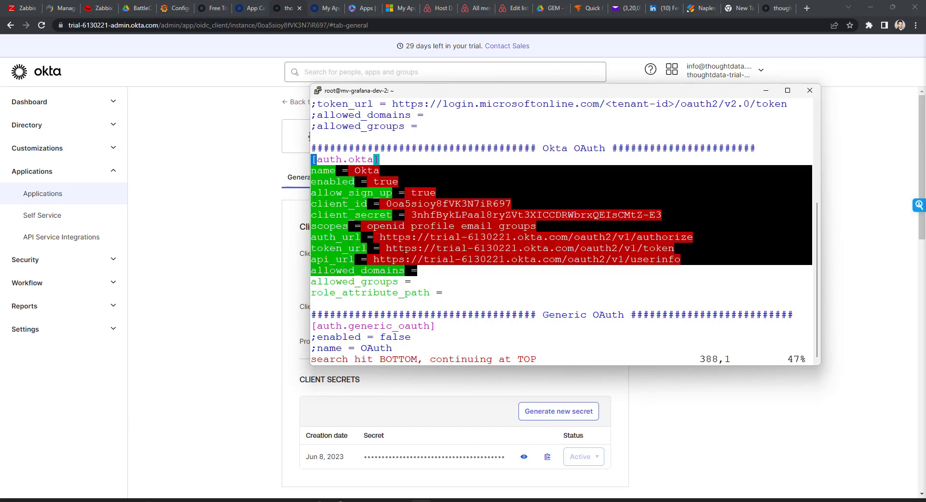
scroll(312, 226, "up", 4)
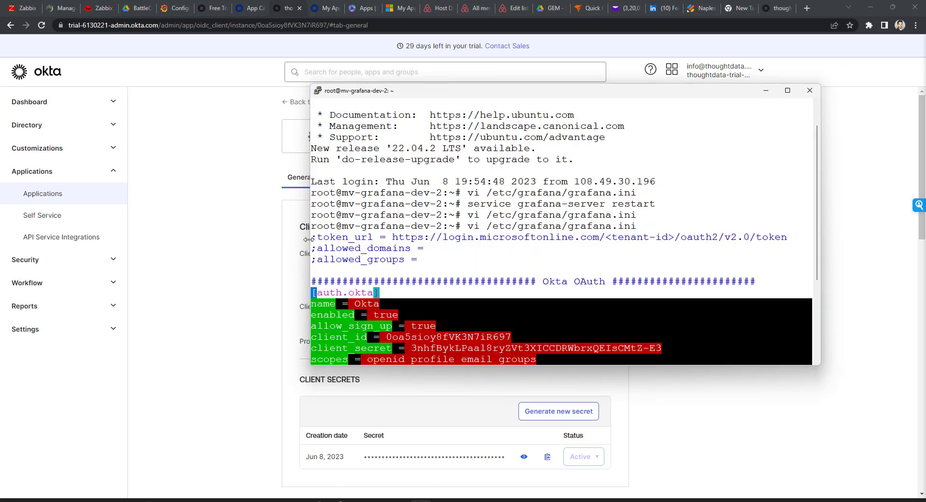
left_click_drag(316, 240, 310, 238)
left_click(409, 173)
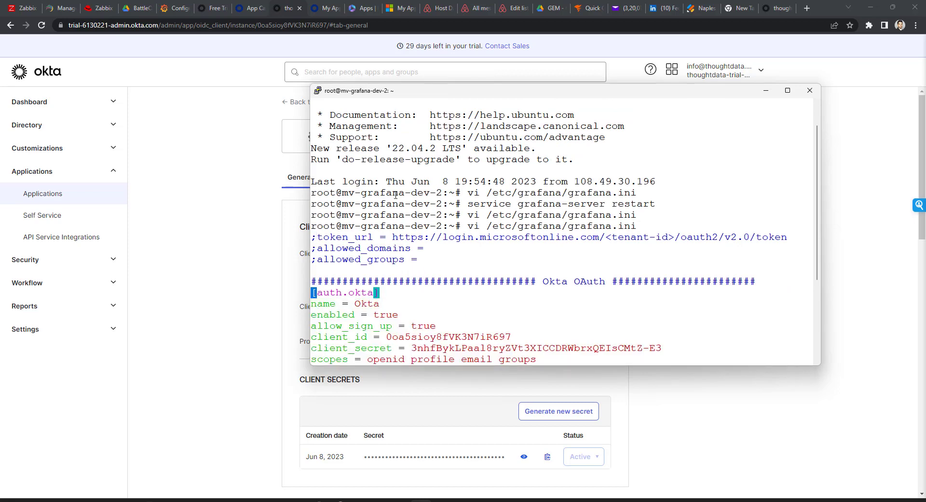
scroll(395, 194, "down", 4)
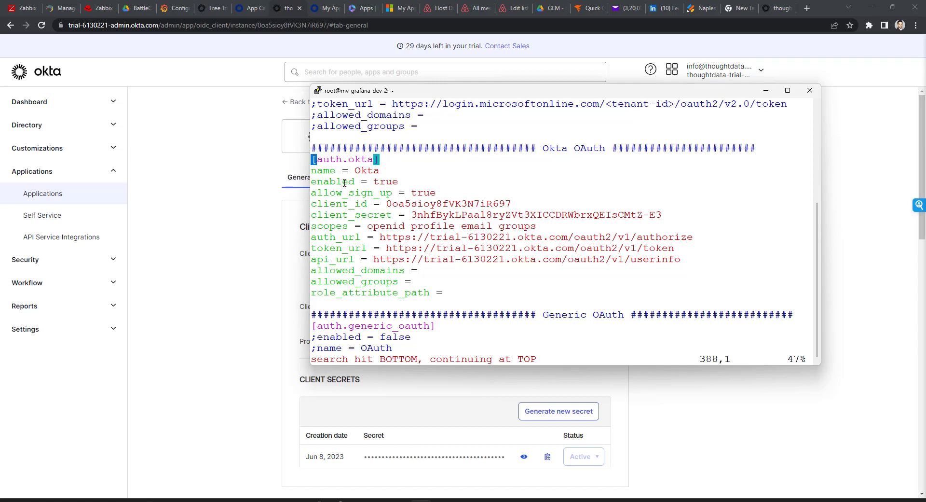
double_click(397, 182)
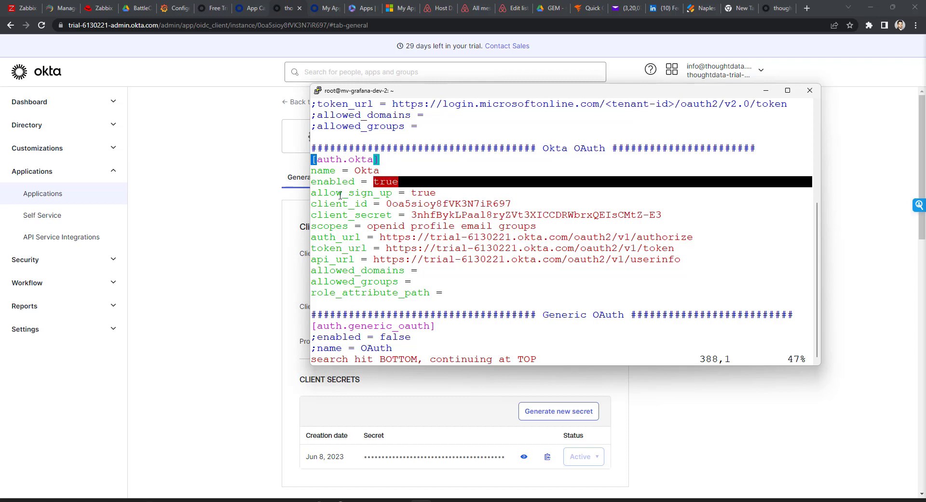
double_click(393, 182)
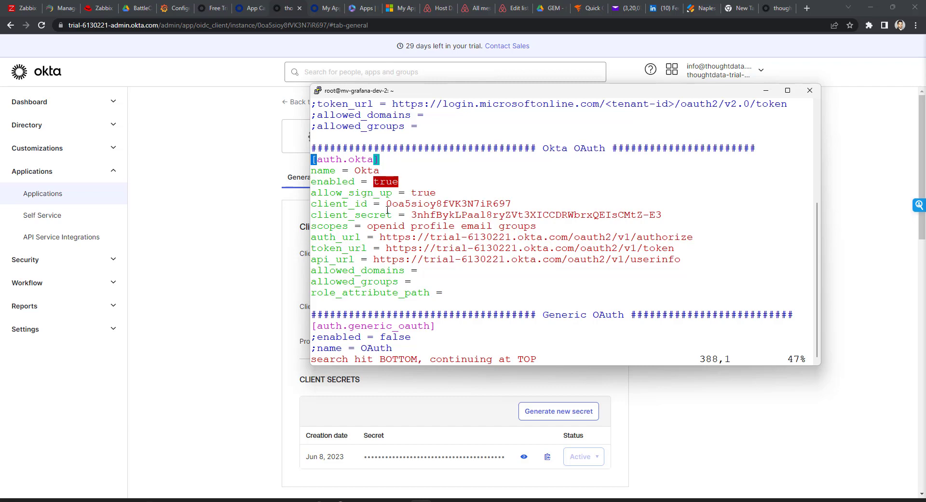
left_click(512, 202)
double_click(506, 203)
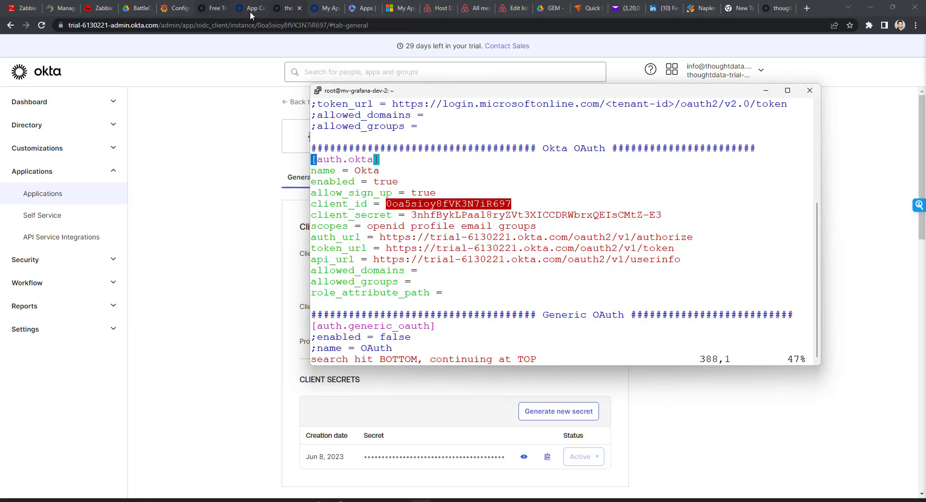
Compare the client_id and client_secret settings in the terminal with the grafana application's client credentials in the Okta admin console
left_click(214, 8)
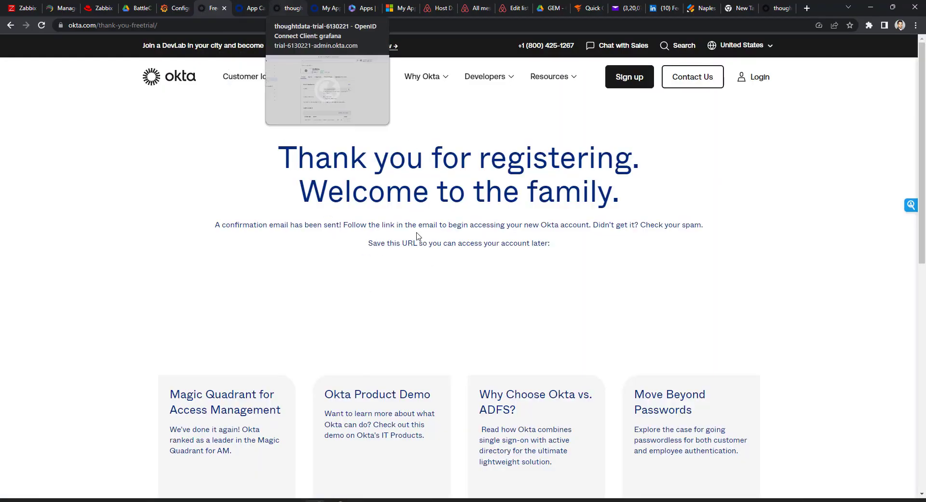
left_click(289, 8)
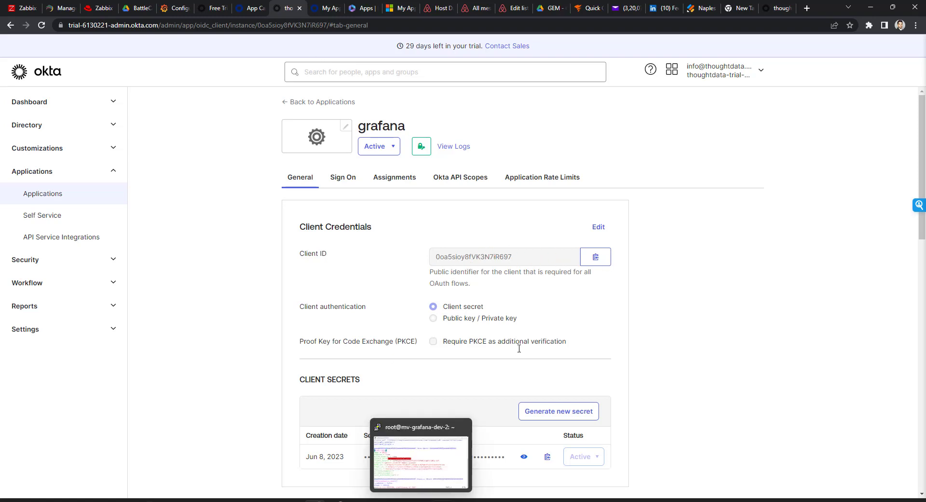
key("alt+Tab")
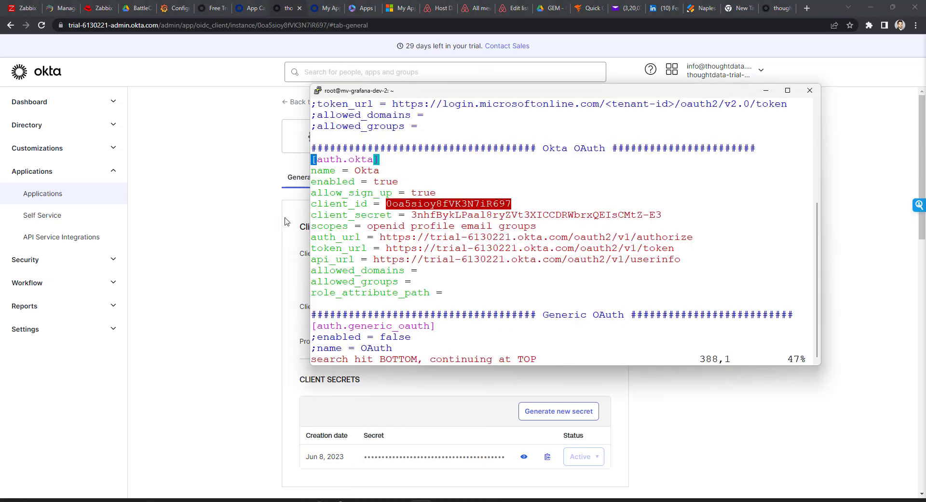
key("alt+Tab")
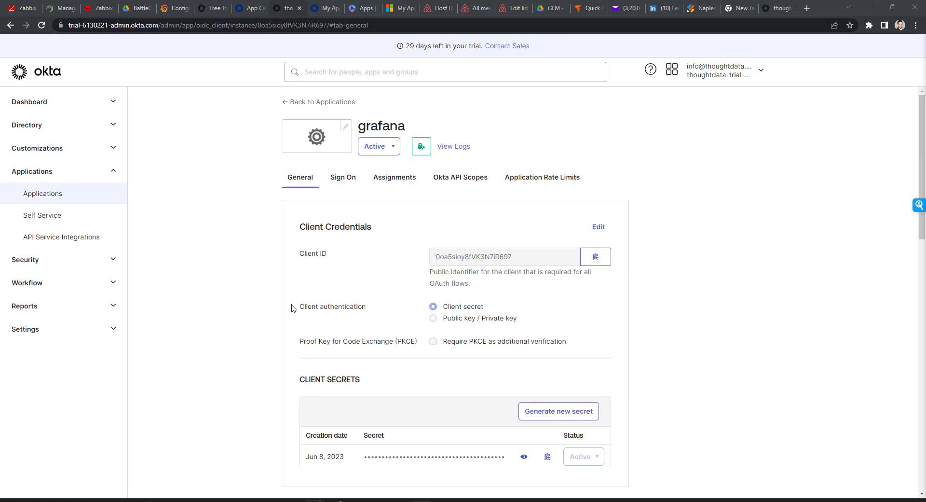
scroll(368, 295, "down", 2)
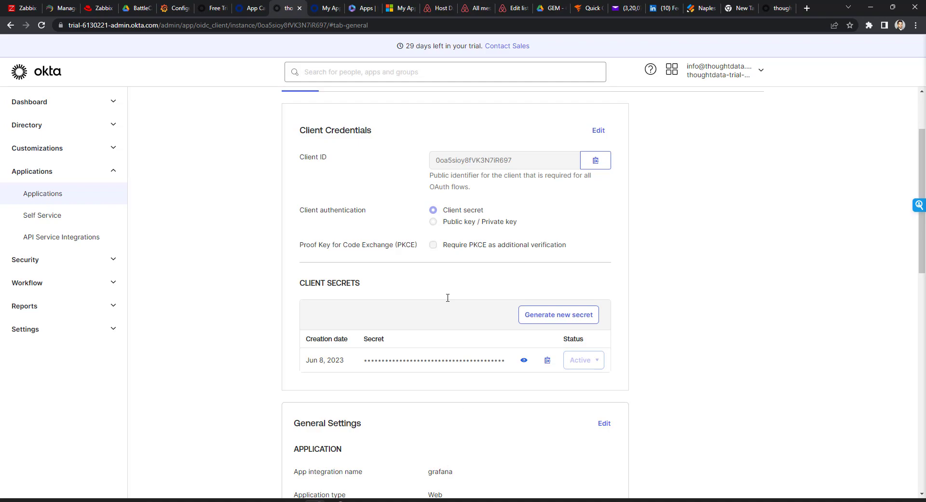
key("alt+Tab")
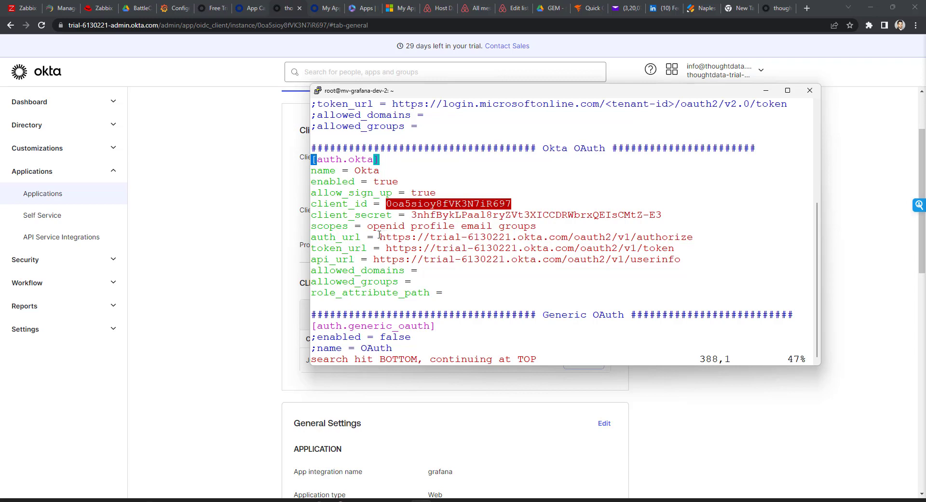
Compare the auth_url domain with the Okta admin console's address, and review the allowed_domains, allowed_groups and role_attribute_path lines
left_click(573, 233)
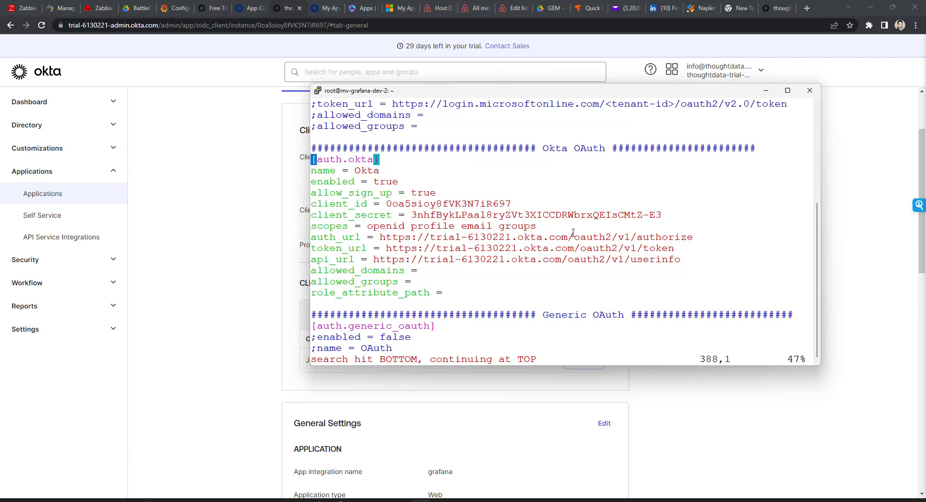
left_click_drag(573, 236, 374, 237)
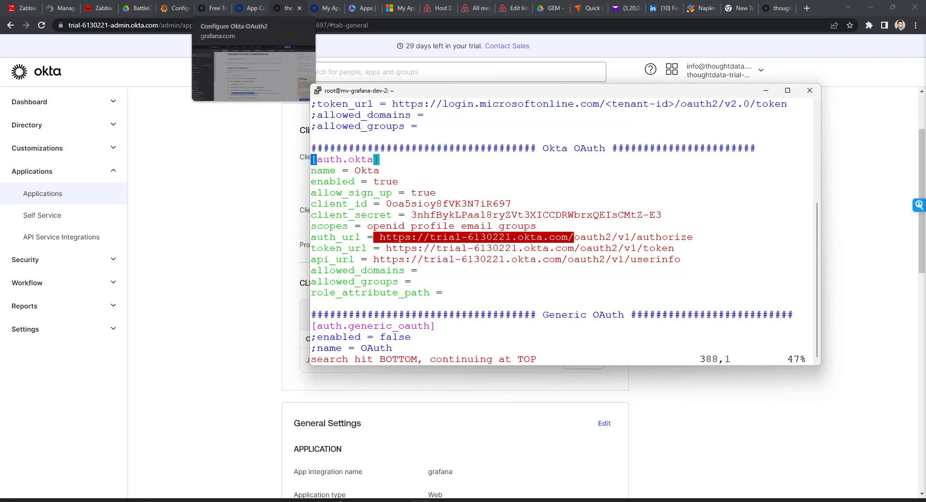
left_click_drag(158, 26, 69, 31)
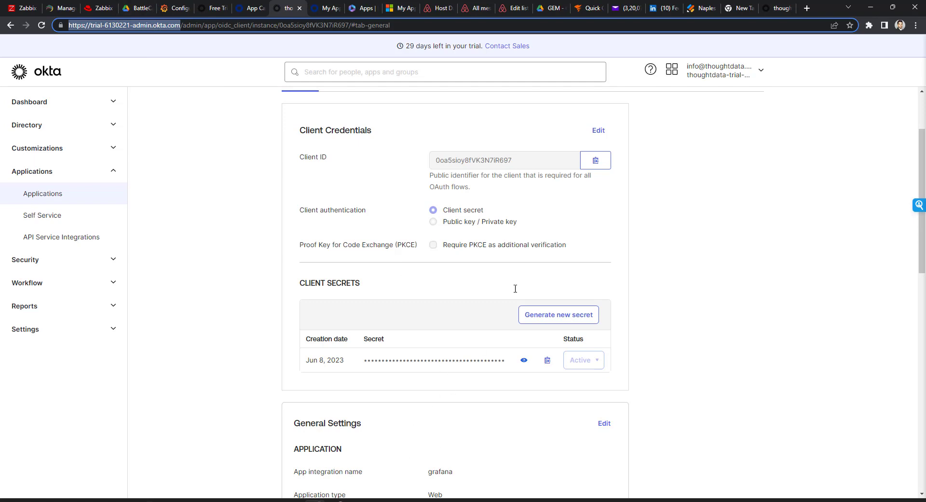
key("alt+Tab")
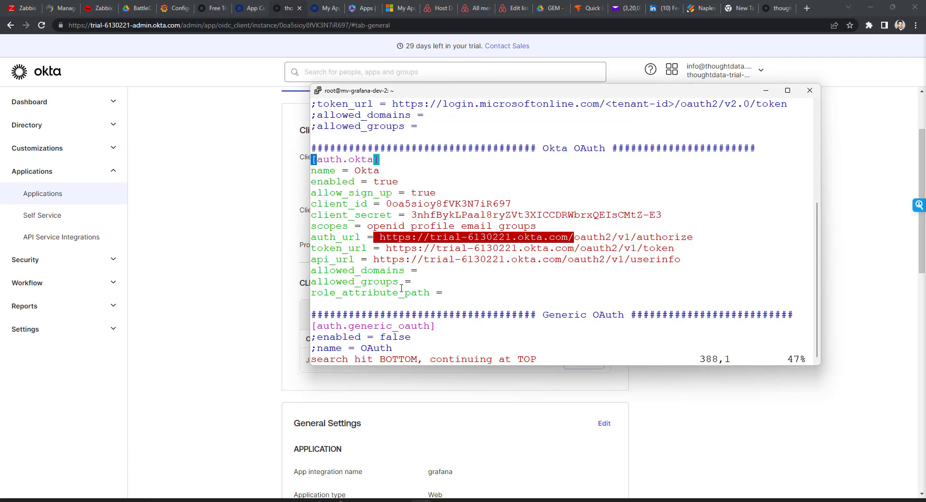
left_click_drag(446, 294, 311, 270)
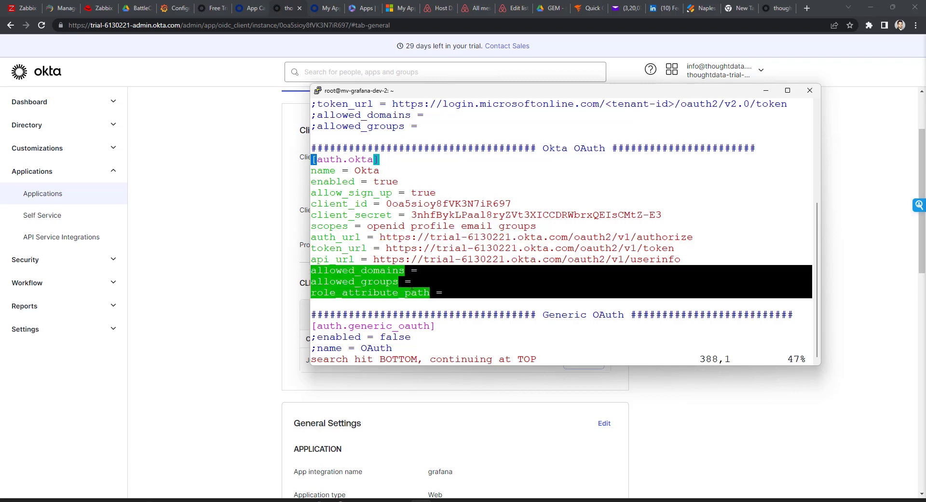
left_click(412, 286)
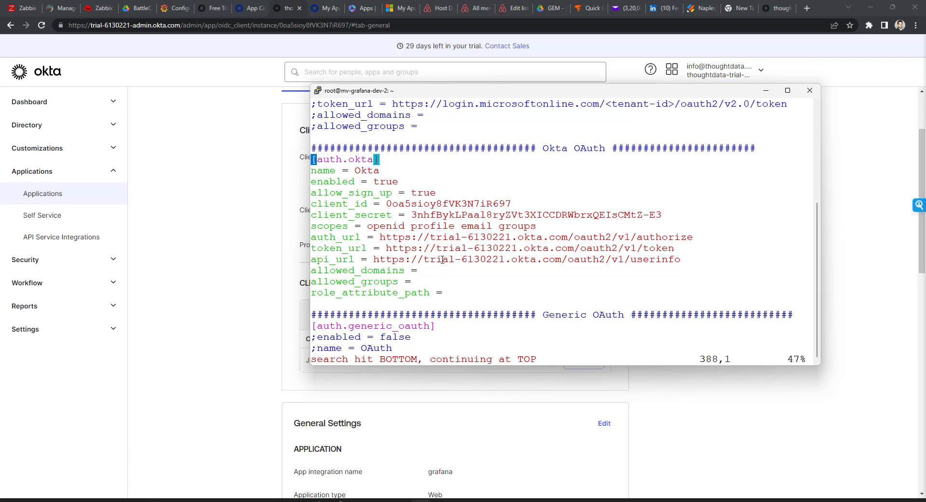
Quit vi without saving and highlight the earlier service grafana-server restart command in the terminal
key("shift+colon")
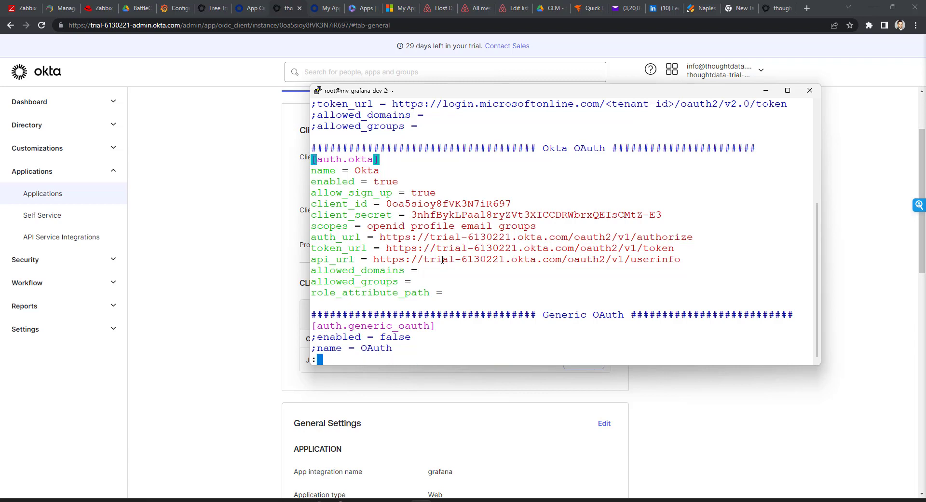
type("q!")
key("Return")
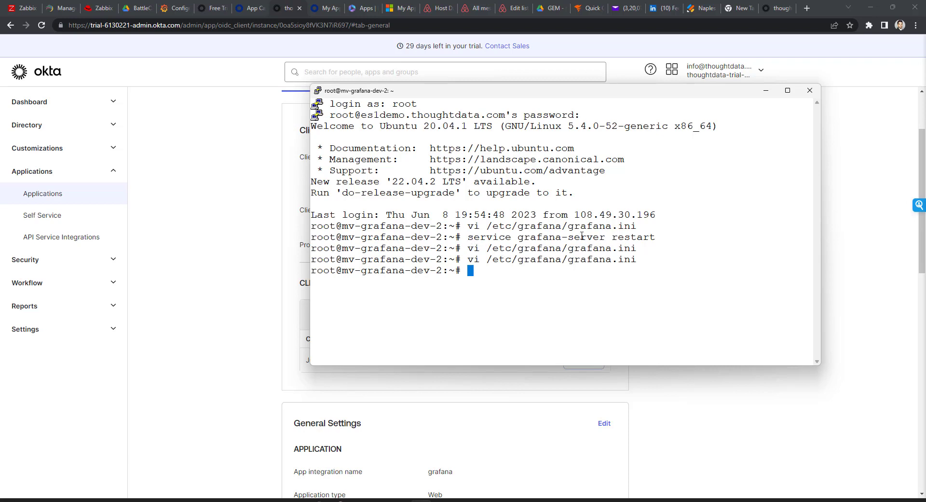
left_click_drag(470, 237, 665, 237)
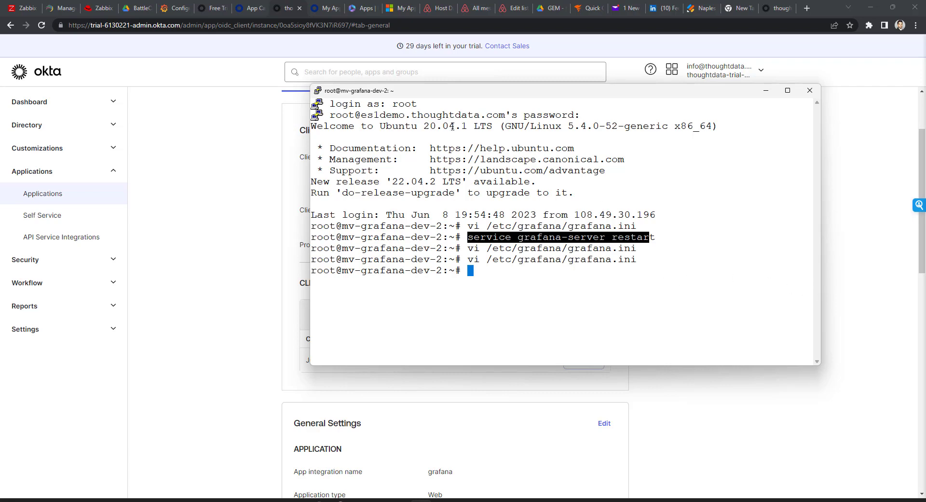
Switch to the Okta admin console and review the person listed in the grafana application's assignments
key("alt+Tab")
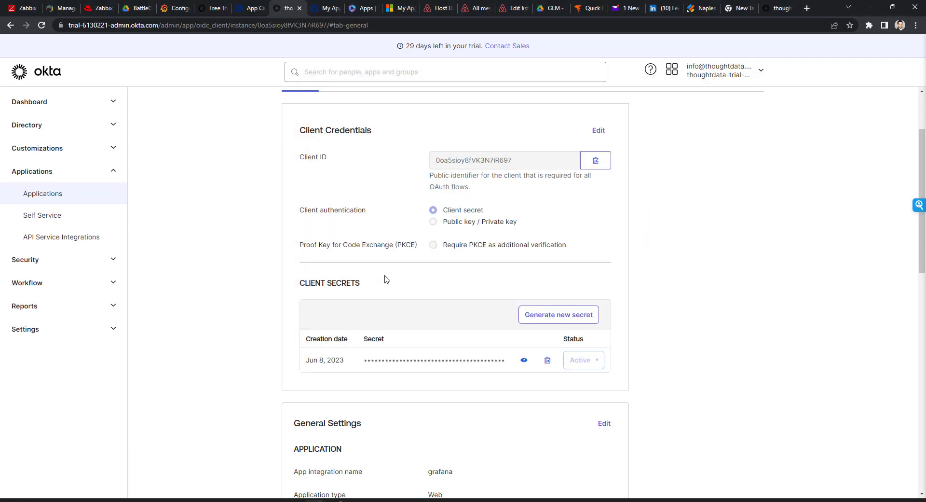
scroll(386, 279, "up", 3)
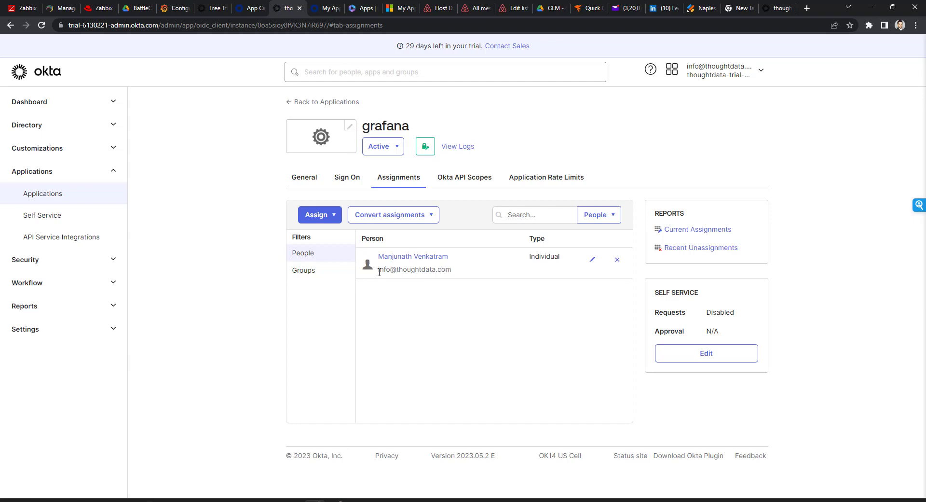
triple_click(454, 276)
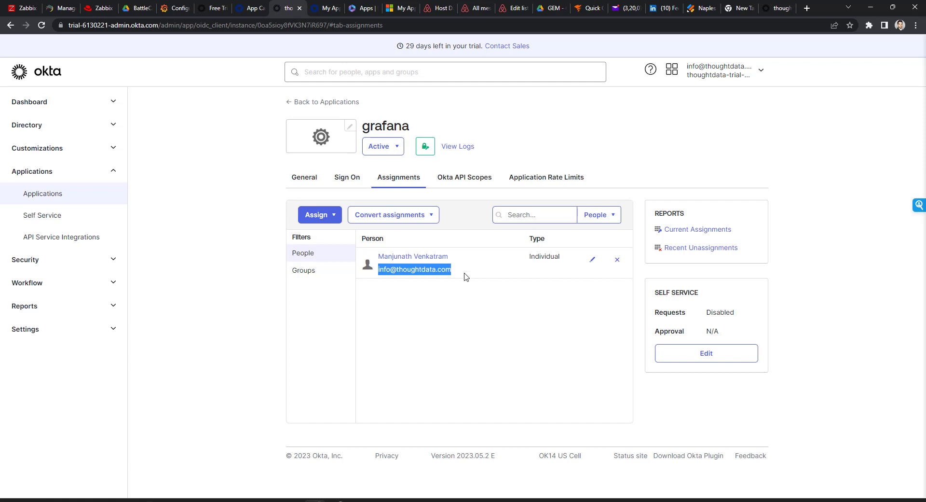
left_click(373, 274)
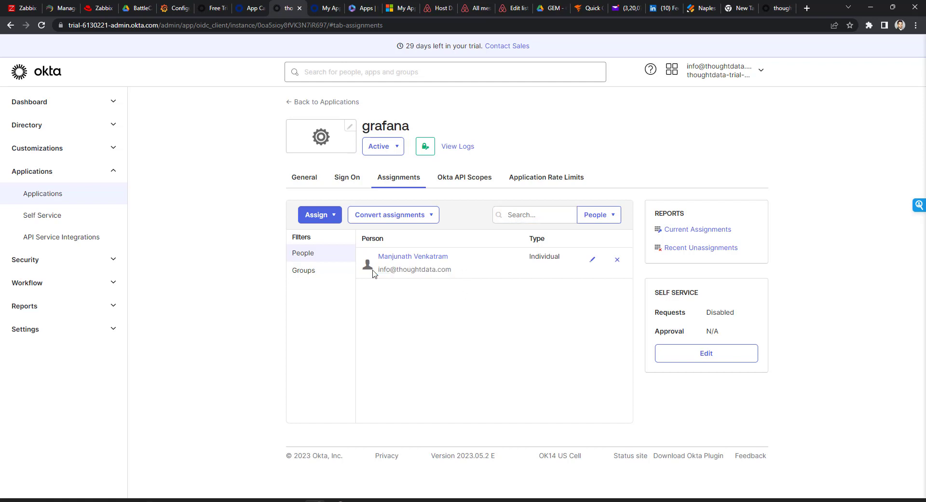
triple_click(373, 273)
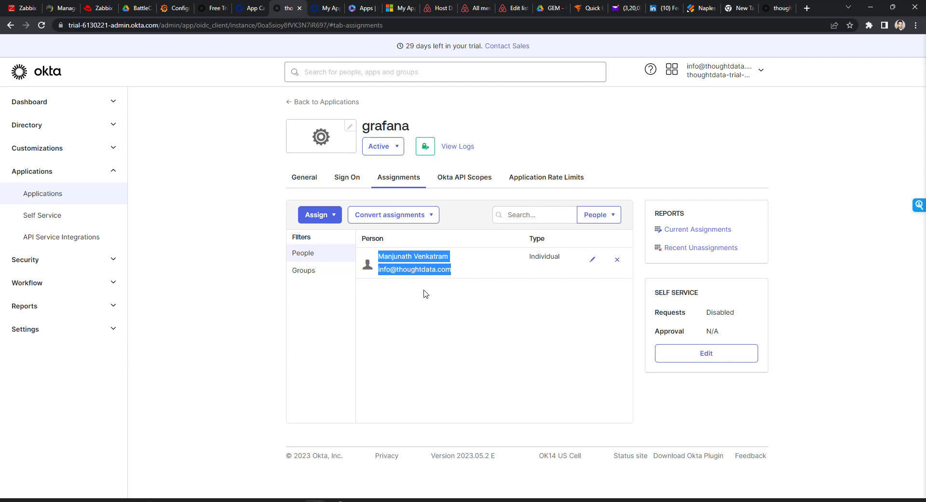
left_click(335, 255)
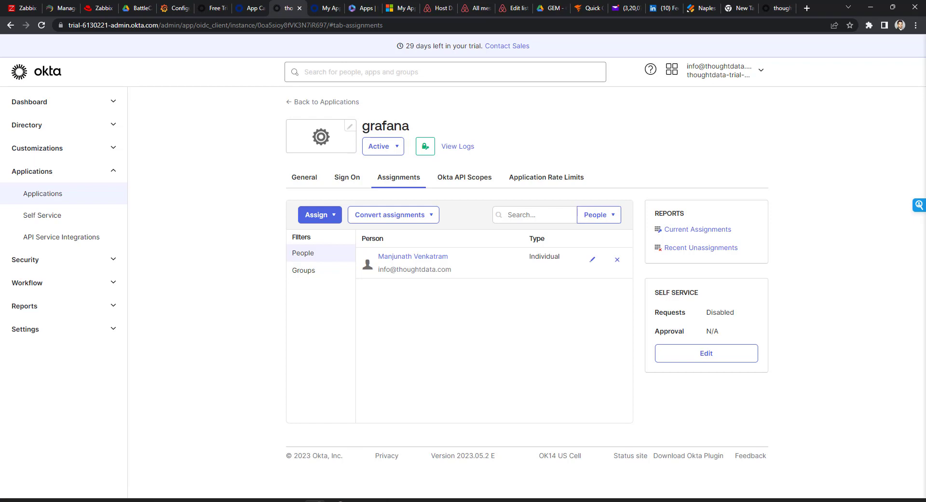
Switch to the Edge browser and sign in to Grafana through Okta with the assigned user's account
mouse_move(379, 500)
left_click(370, 467)
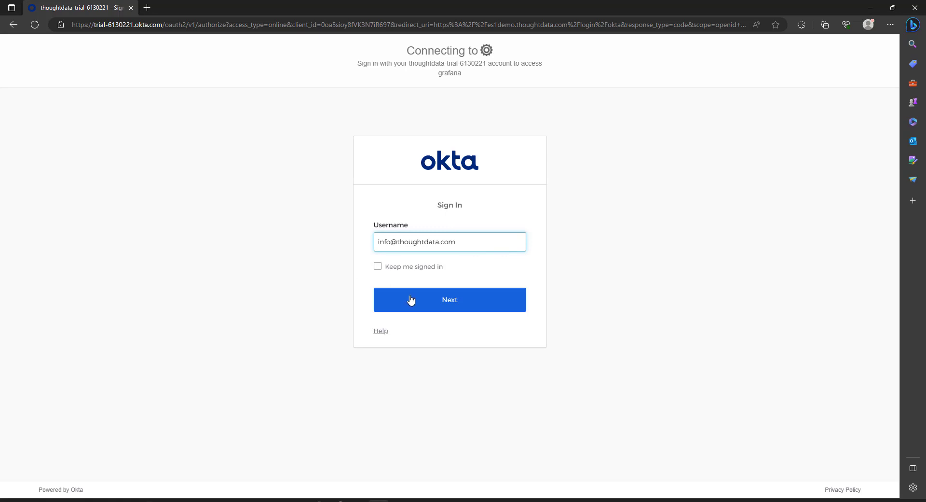
key("ctrl+a")
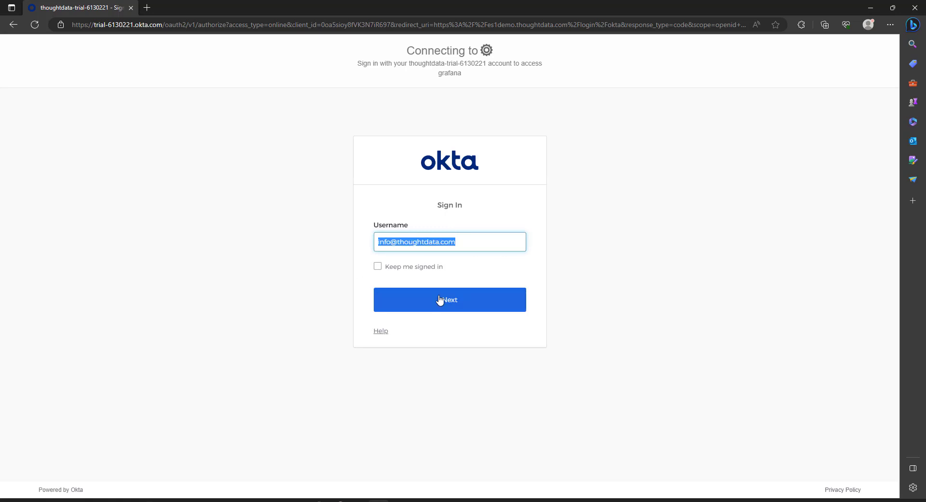
left_click(440, 301)
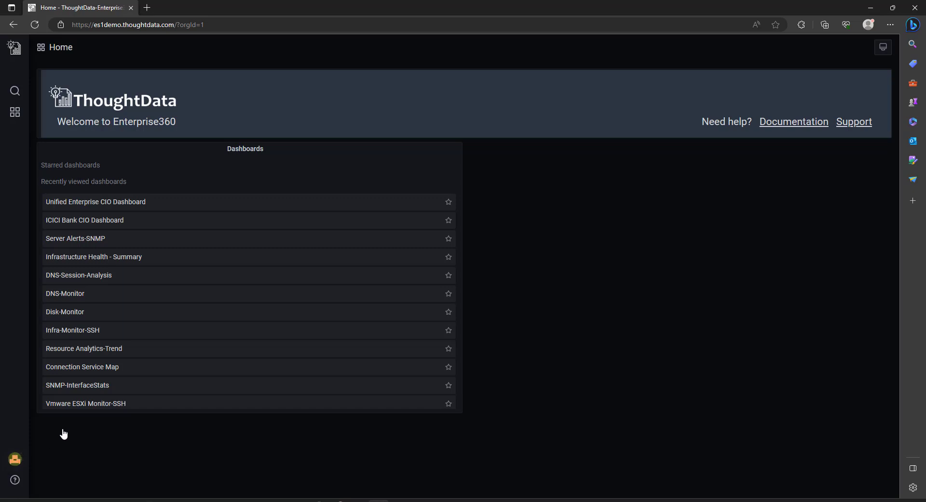
Sign out of Grafana and sign back in with Okta
mouse_move(68, 441)
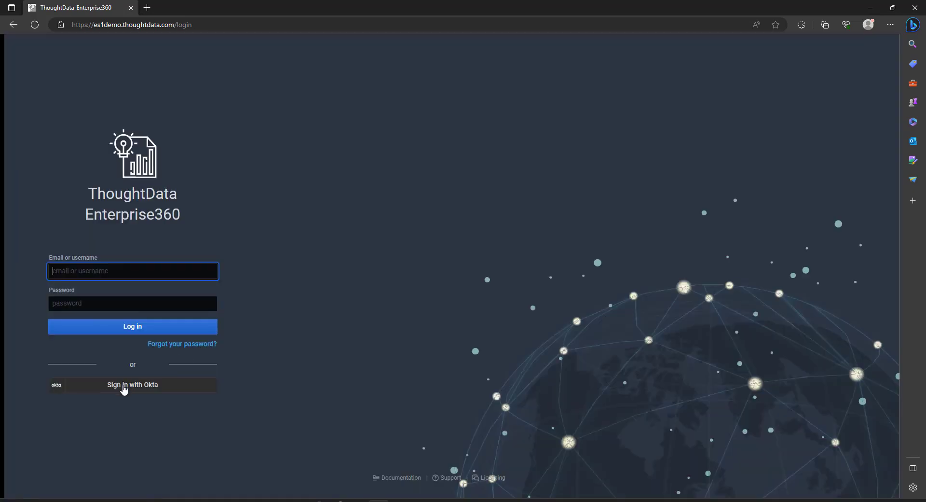
left_click(124, 389)
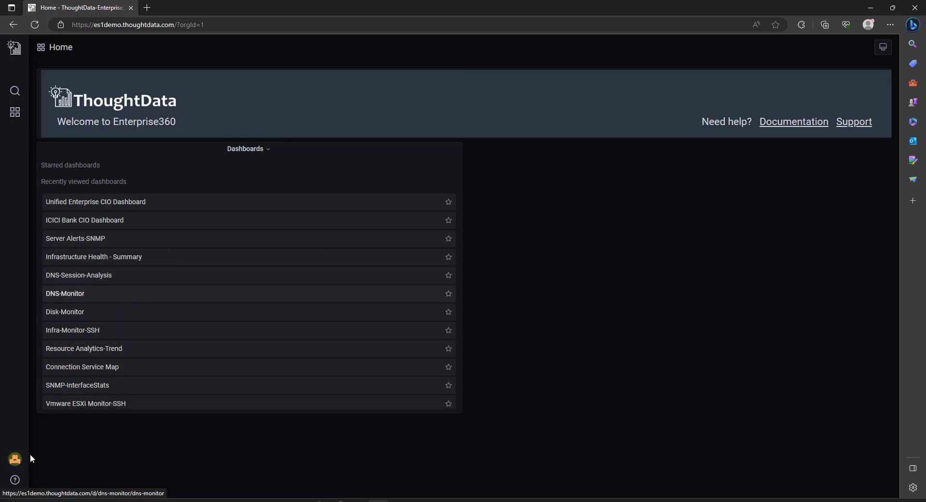
Sign out of the Okta user's session and log in to Grafana as admin with the account password
mouse_move(32, 455)
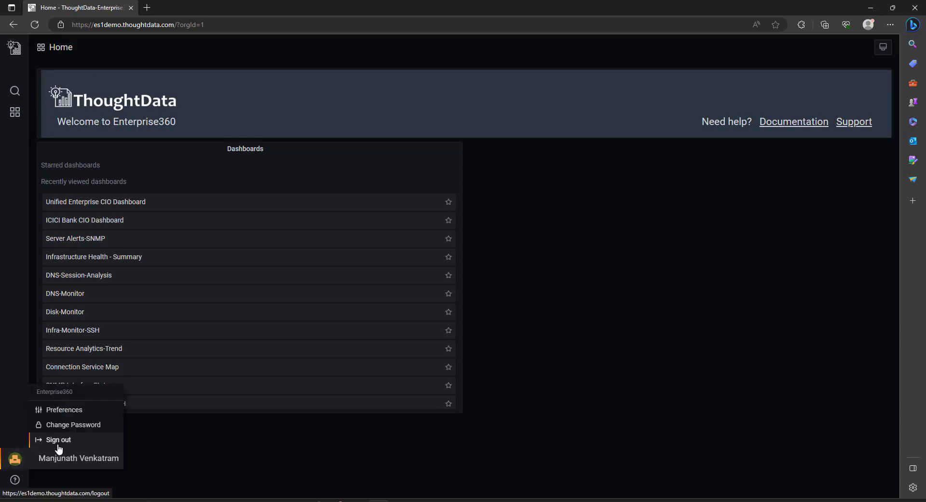
left_click(58, 448)
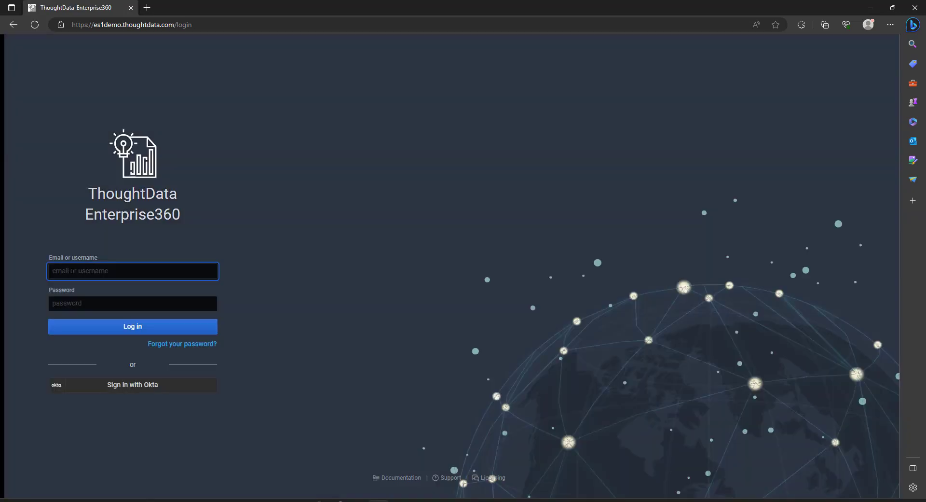
left_click(133, 270)
type("ad")
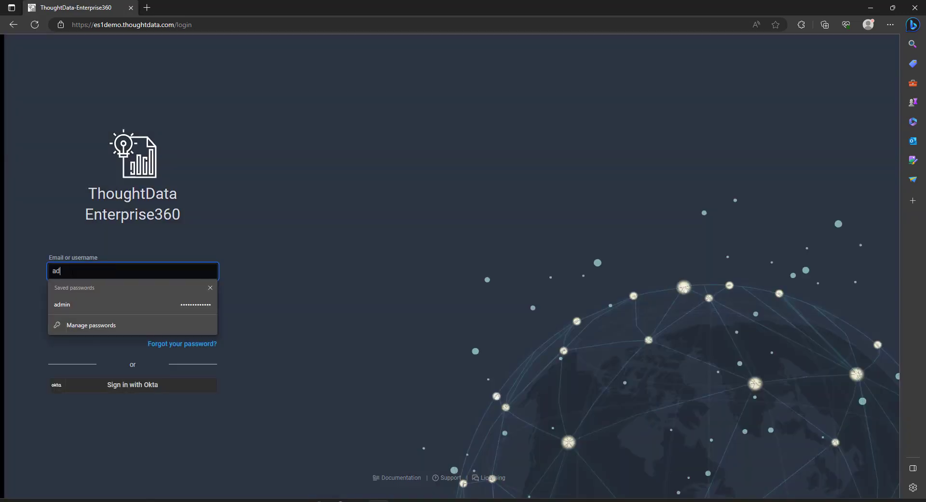
type("min")
key("Return")
type("••")
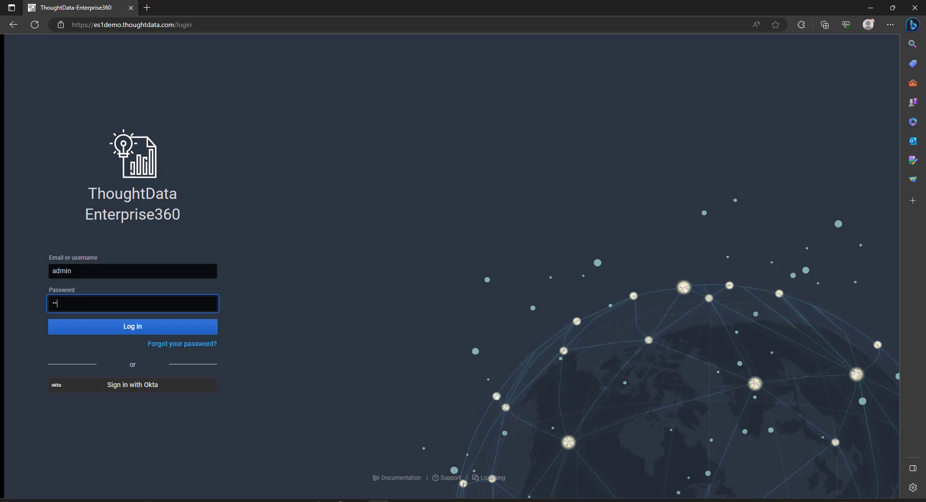
type("•••••••••")
key("Return")
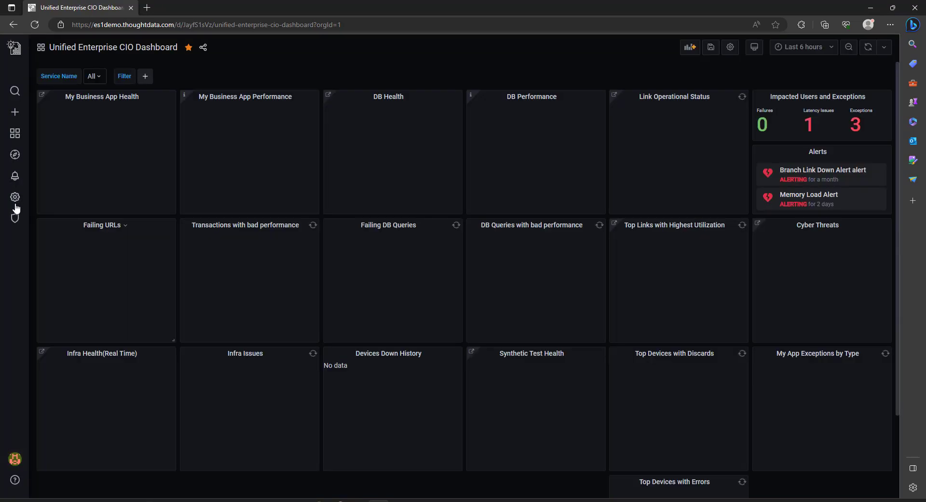
Open the Server Admin user list and review the details of the user labelled OAuth
mouse_move(15, 202)
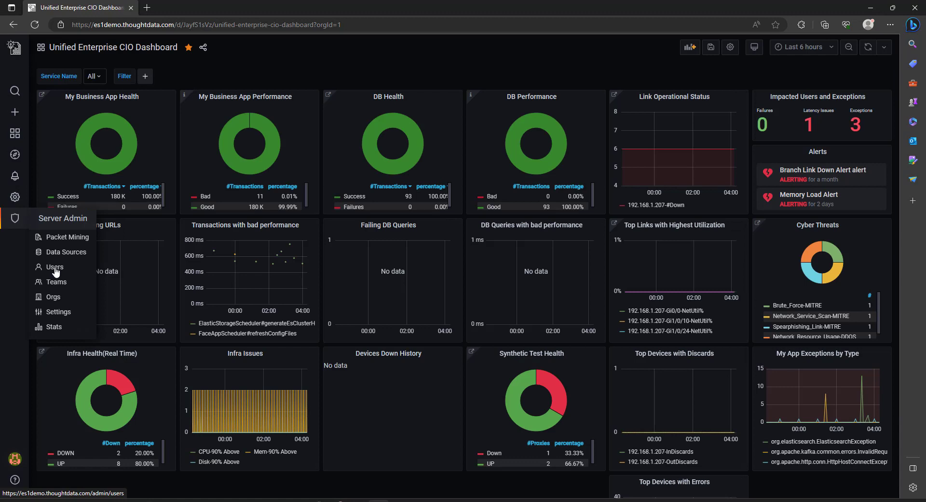
left_click(55, 268)
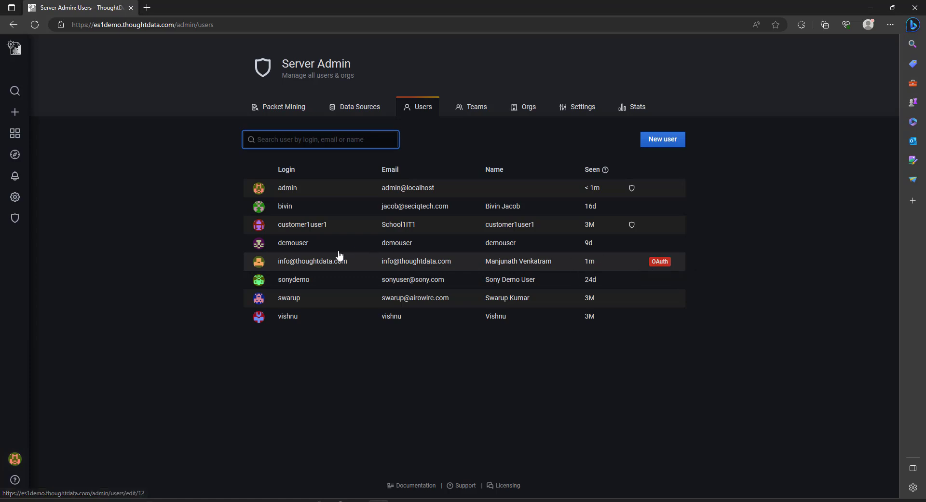
left_click(317, 283)
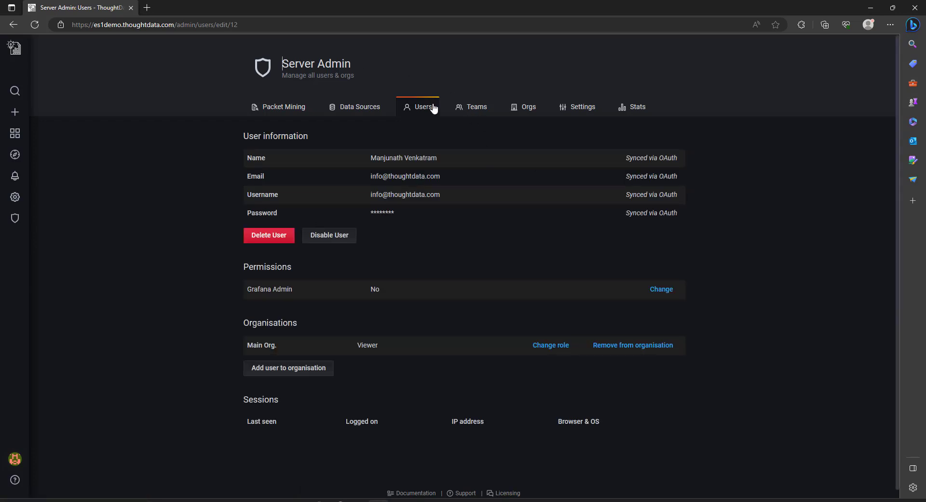